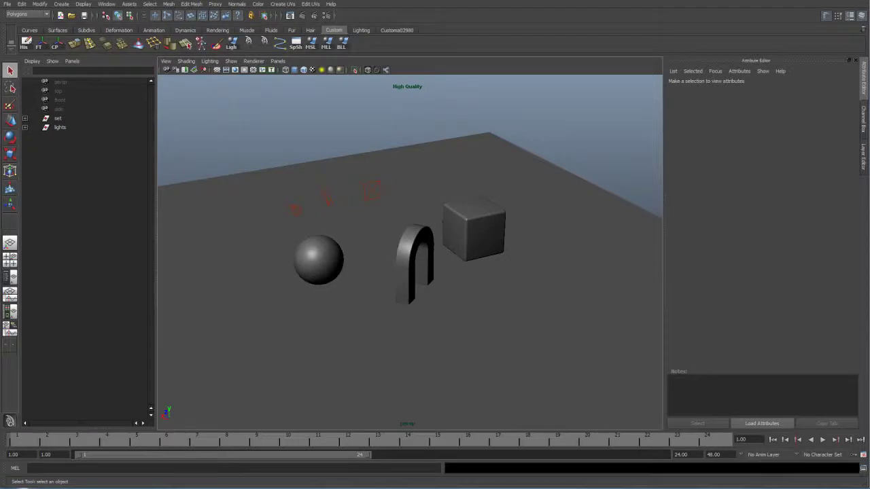
- Tumble the perspective camera down and in toward the sphere, arch and cube
alt+drag(573, 189, 394, 261)
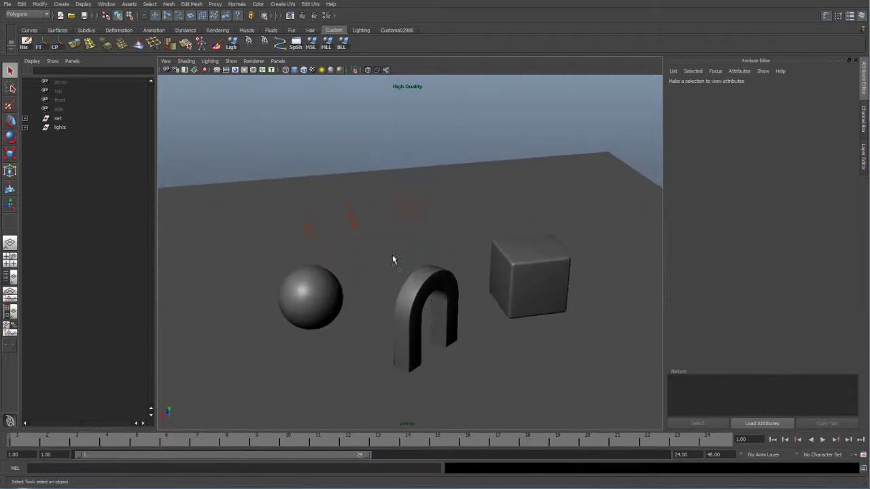
- Turn on scene lighting and move the spot light above the objects, aimed toward the arch
click(358, 222)
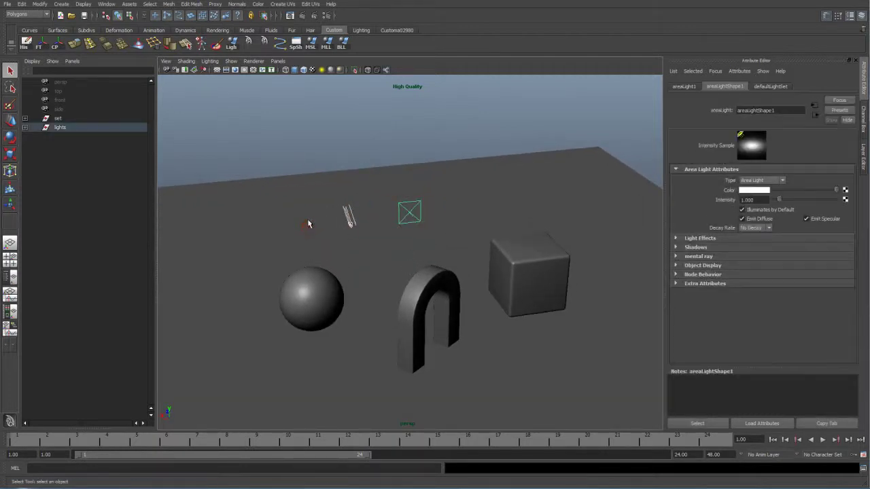
click(316, 229)
click(306, 232)
alt+drag(307, 234, 338, 268)
key(7)
key(w)
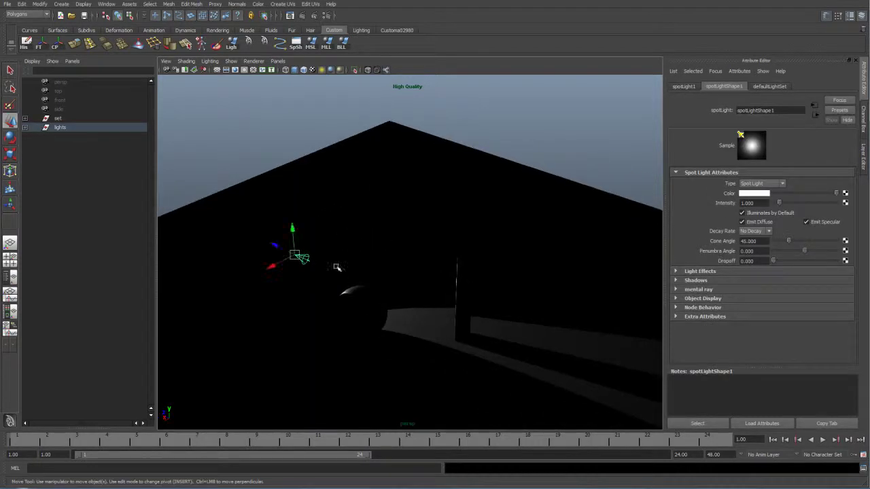
drag(278, 248, 246, 232)
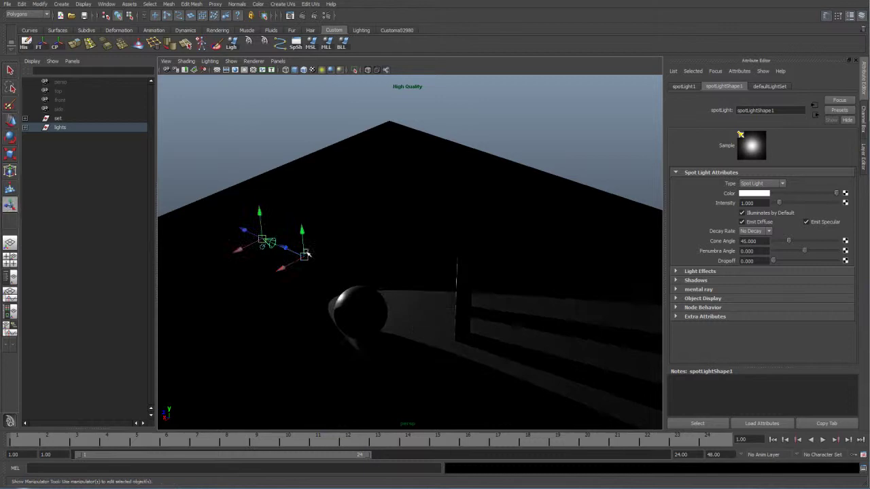
drag(353, 267, 401, 297)
drag(252, 237, 241, 111)
drag(401, 298, 448, 333)
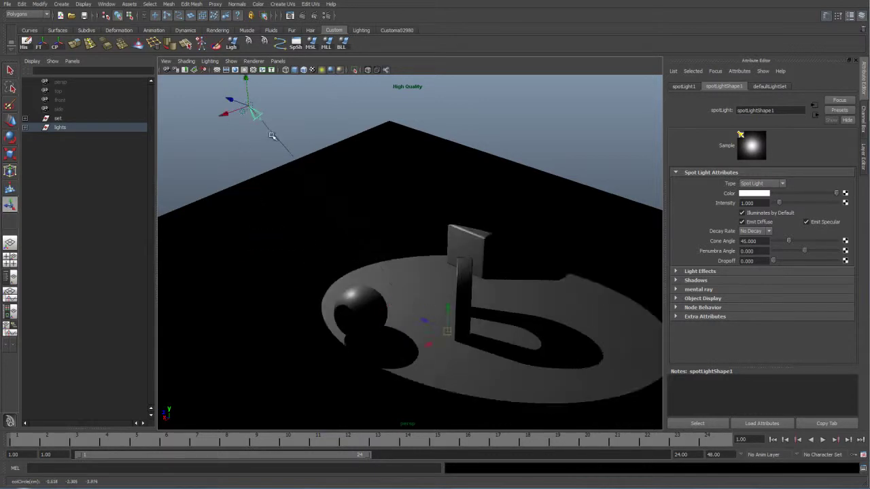
drag(249, 107, 216, 146)
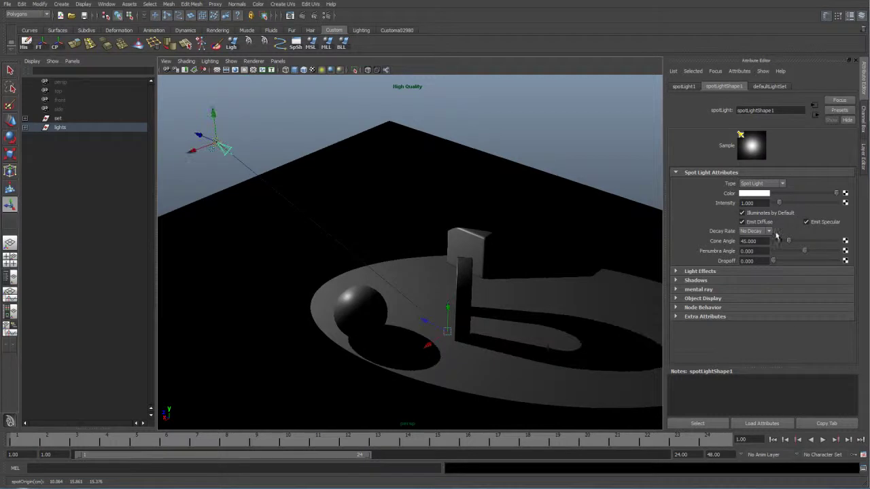
- Set the spot light's cone angle to 98.417, penumbra 10 and dropoff 5.504
drag(789, 243, 846, 253)
drag(773, 262, 773, 263)
key(t)
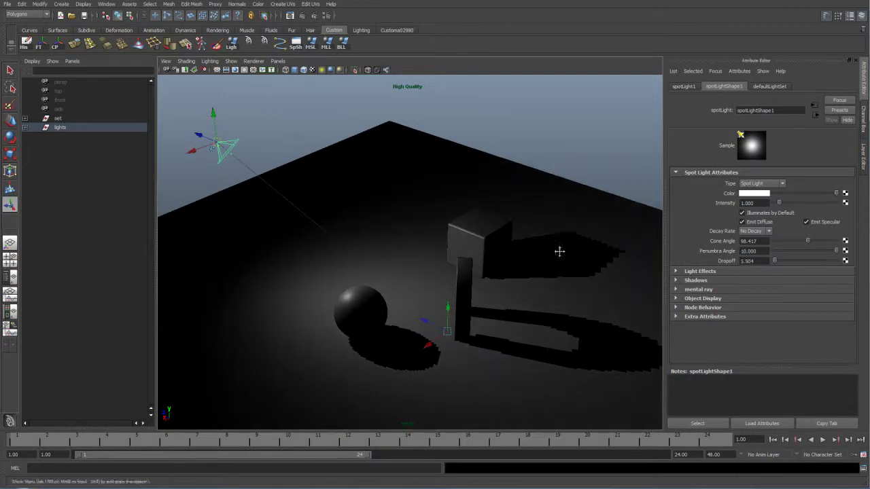
alt+drag(559, 251, 558, 169)
click(558, 169)
alt+drag(532, 244, 428, 212)
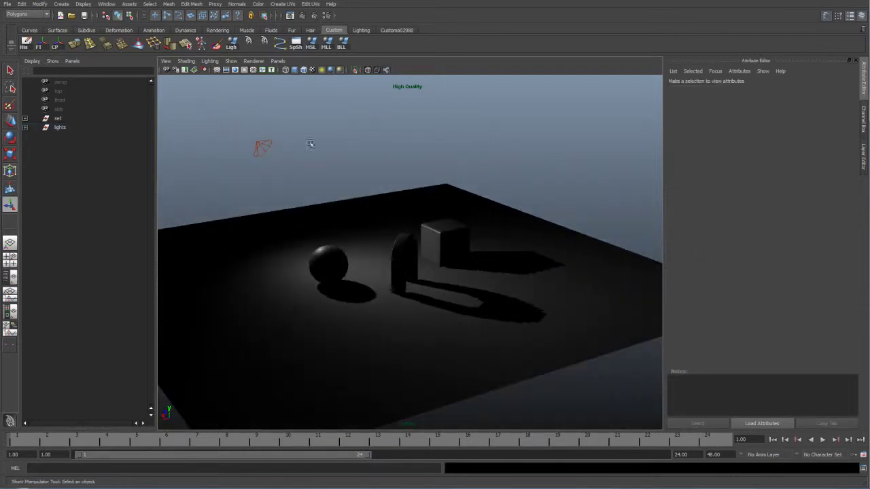
- Show the spot light's Depth Map Shadow attributes and dolly the view closer to the objects
click(252, 145)
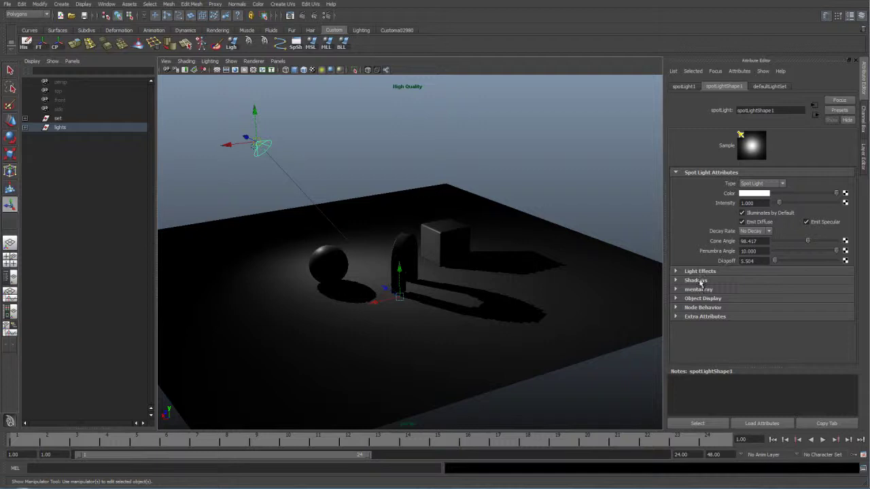
click(696, 280)
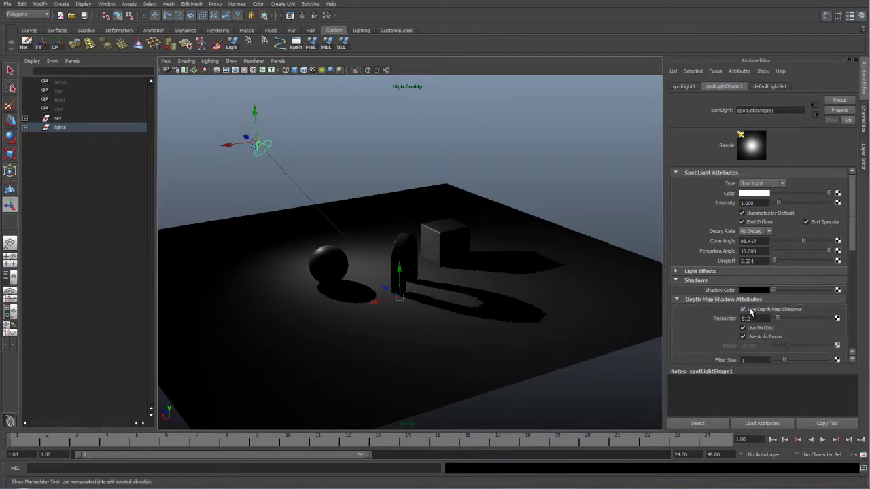
click(723, 299)
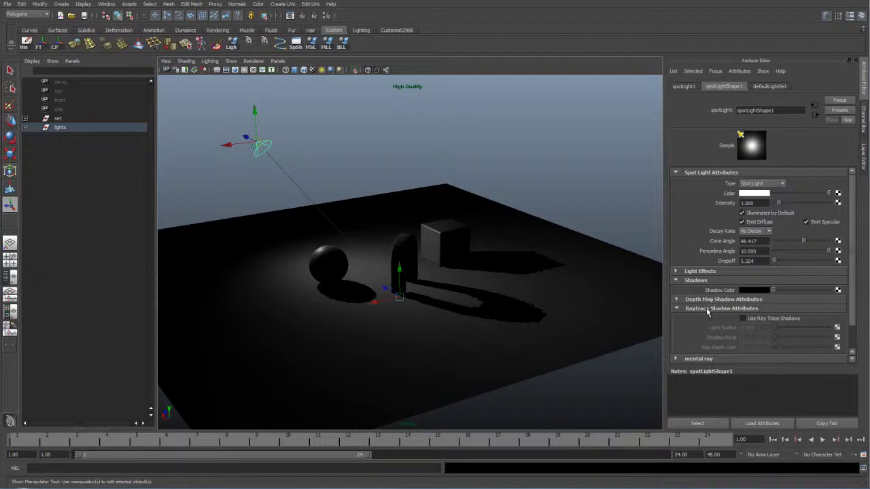
click(708, 309)
click(708, 300)
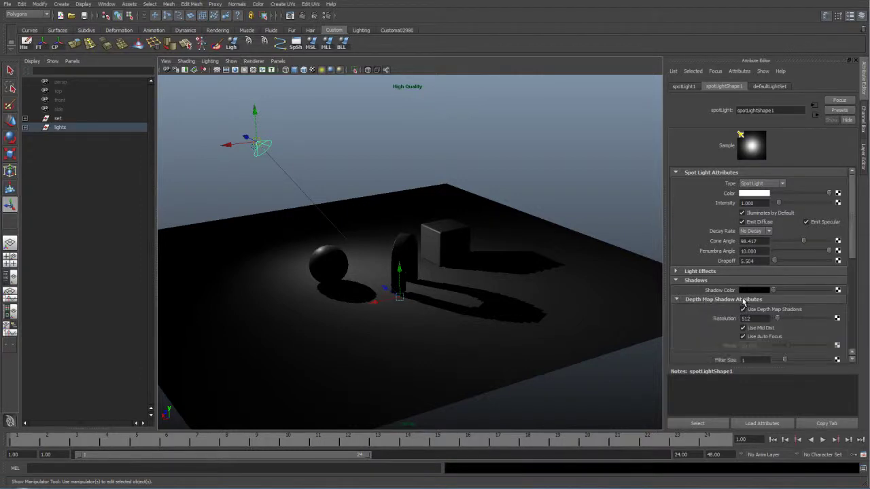
scroll(776, 317, down, 2)
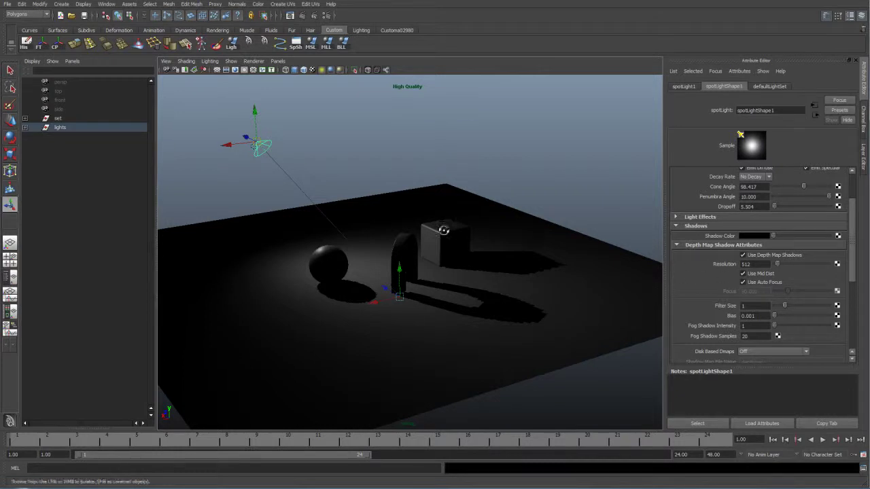
alt+right_drag(445, 227, 469, 243)
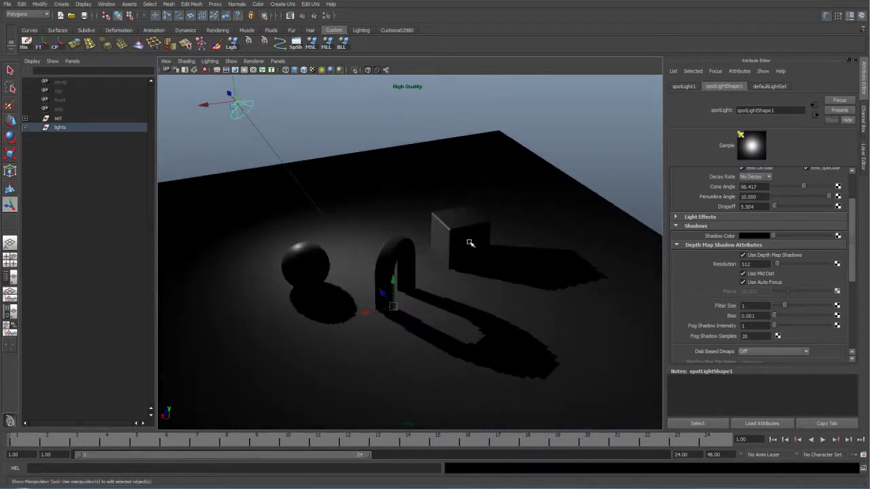
- Render the frame, raise depth map shadow resolution to 1024, and re-render to compare
click(303, 16)
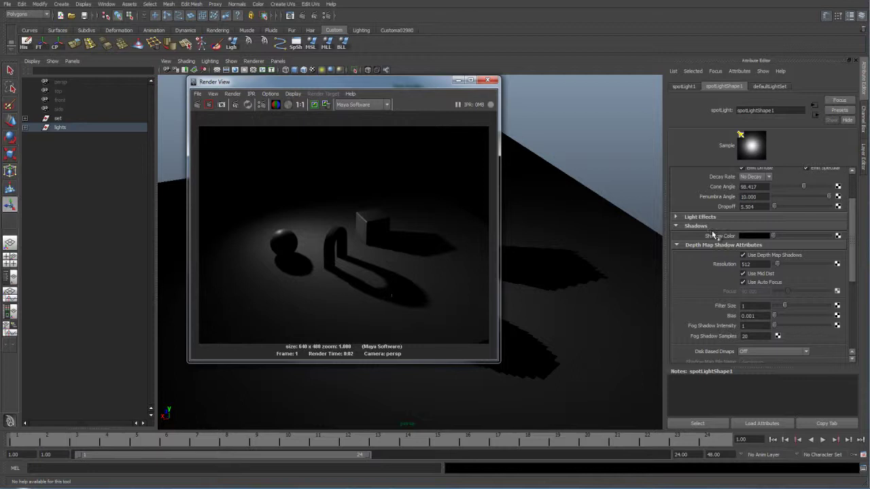
click(745, 264)
text(1024)
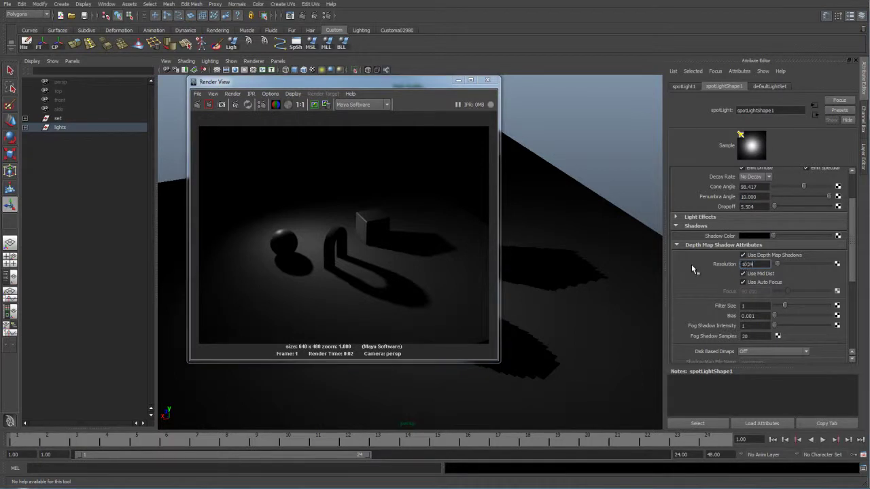
key(Return)
click(198, 104)
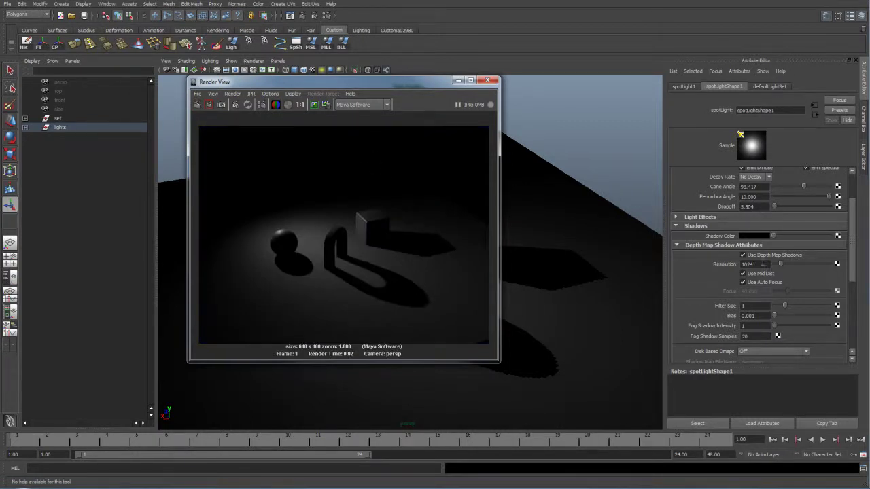
double_click(763, 264)
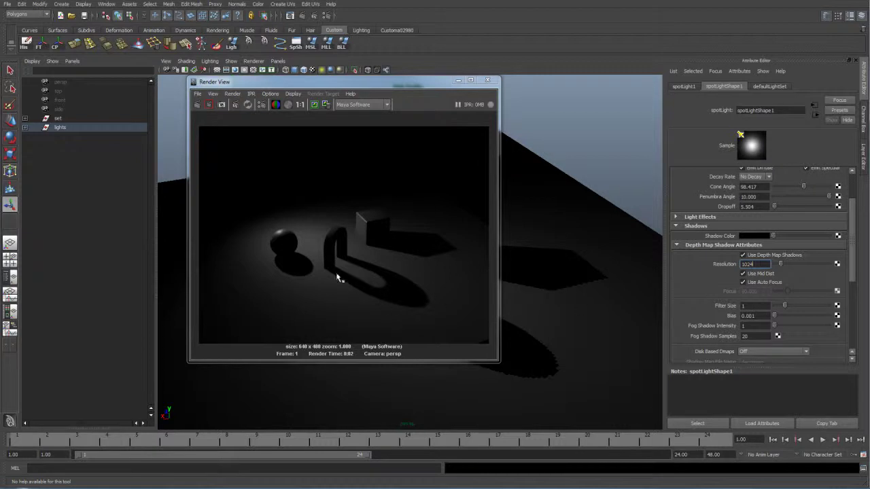
- Increase the depth map filter size to 4 and re-render for softer shadow edges
click(760, 308)
drag(785, 307, 817, 309)
click(199, 106)
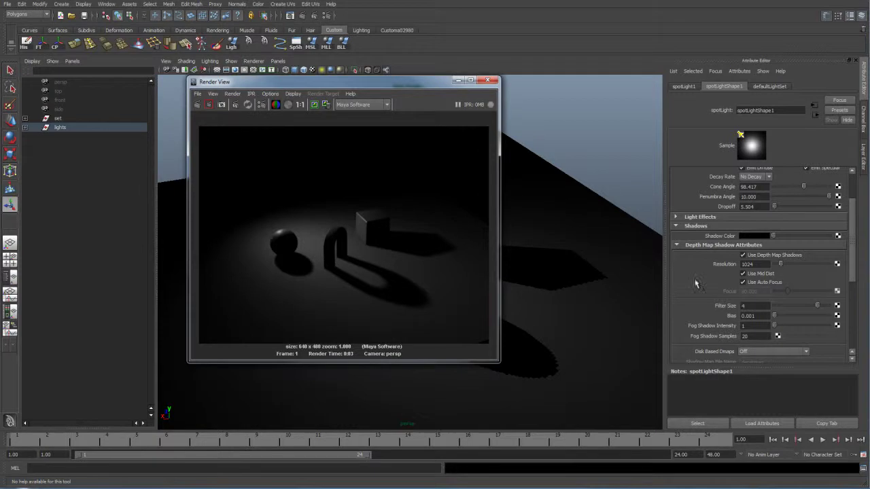
- Minimize the Render View, orbit to a lower, closer angle, and render the current frame
click(458, 80)
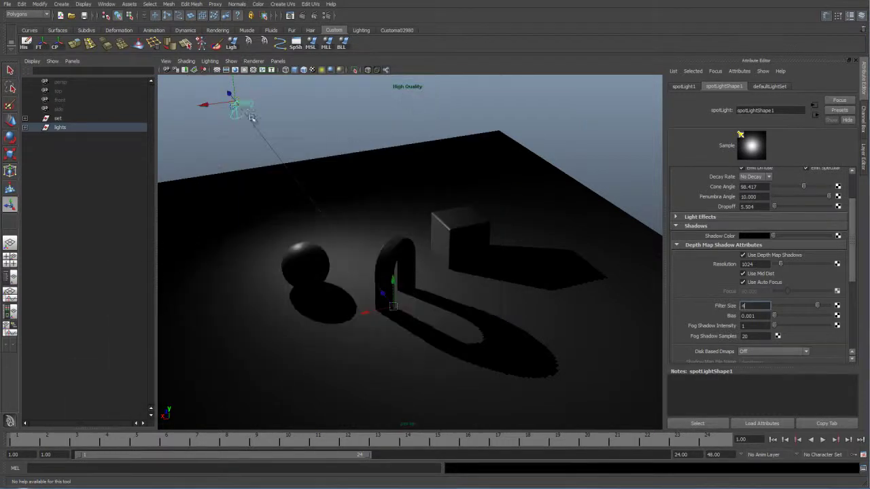
alt+drag(272, 169, 397, 26)
alt+drag(387, 218, 408, 218)
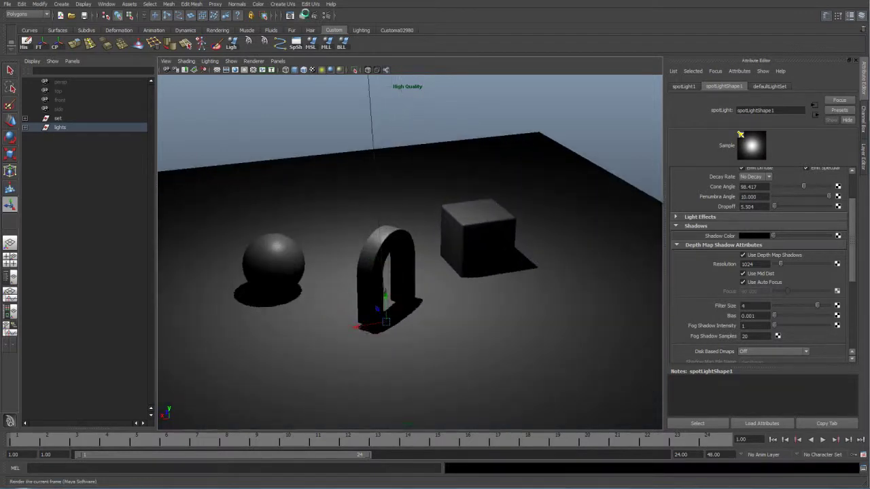
click(303, 15)
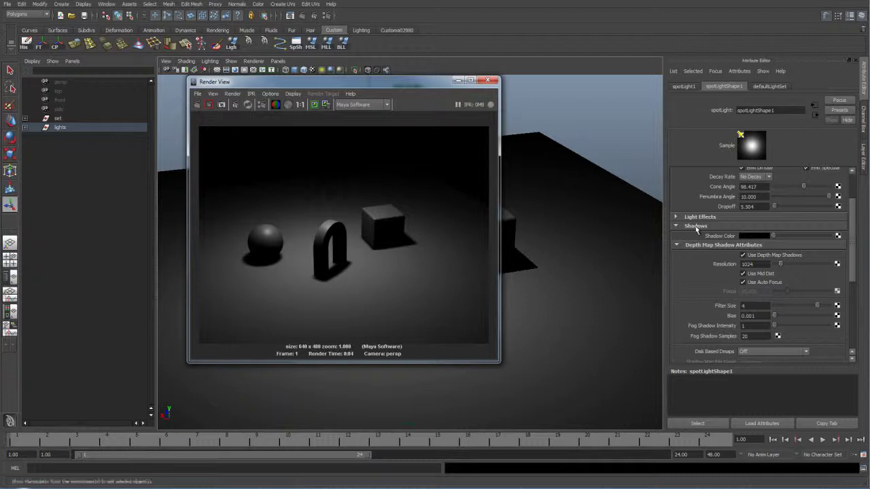
scroll(855, 261, down, 2)
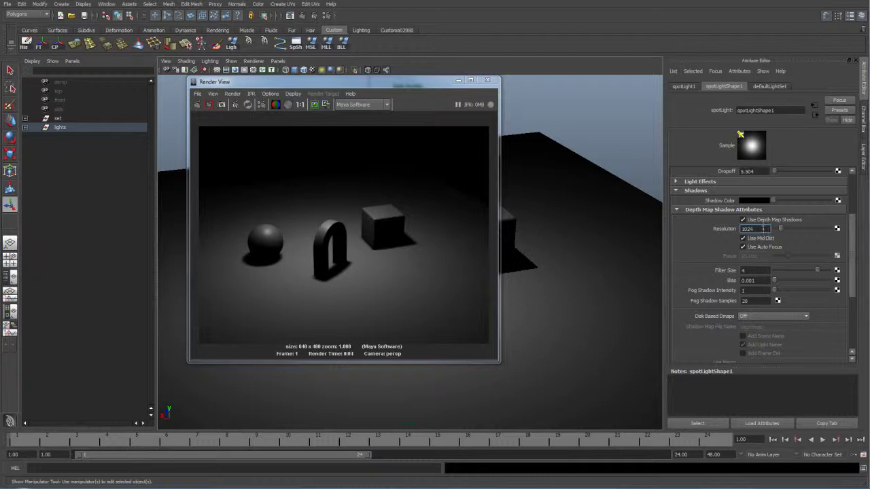
click(745, 271)
scroll(855, 275, down, 3)
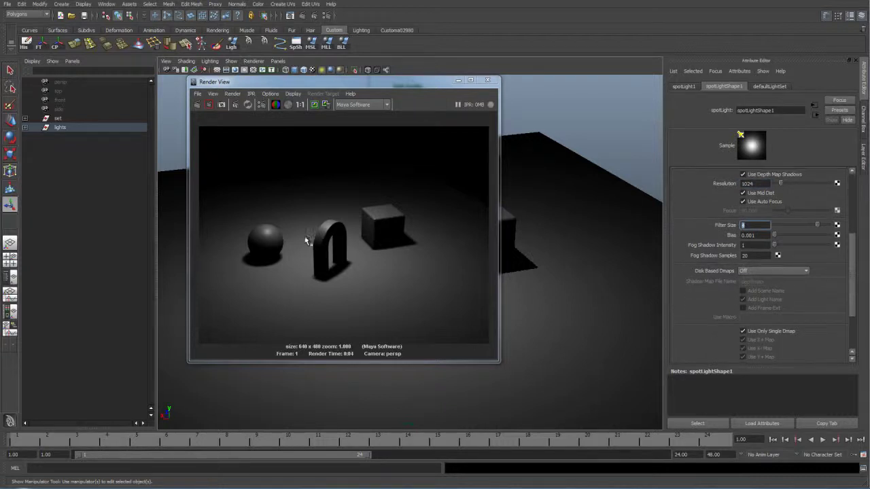
scroll(852, 272, down, 5)
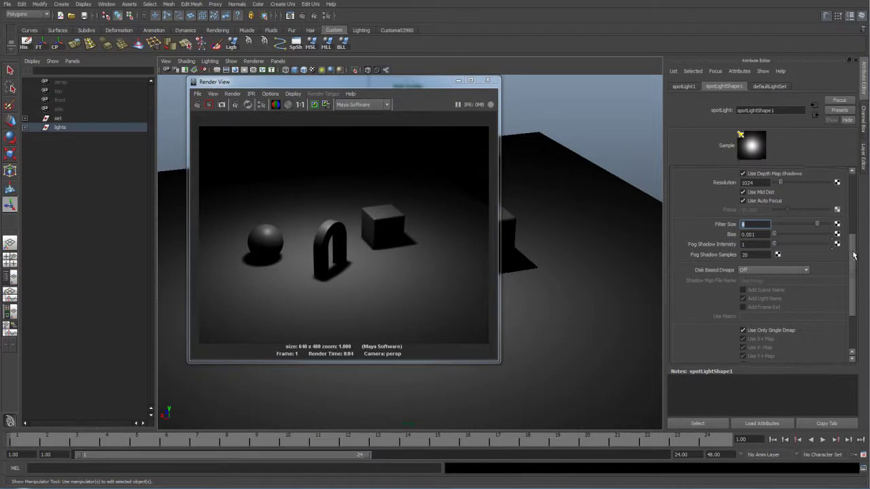
- Turn on Use Ray Trace Shadows for the spot light and re-render the frame
click(713, 320)
scroll(750, 287, down, 3)
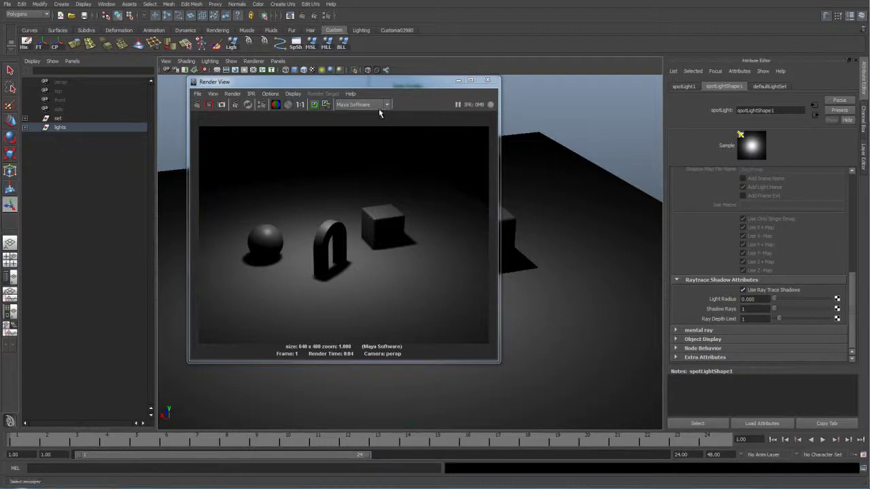
click(198, 105)
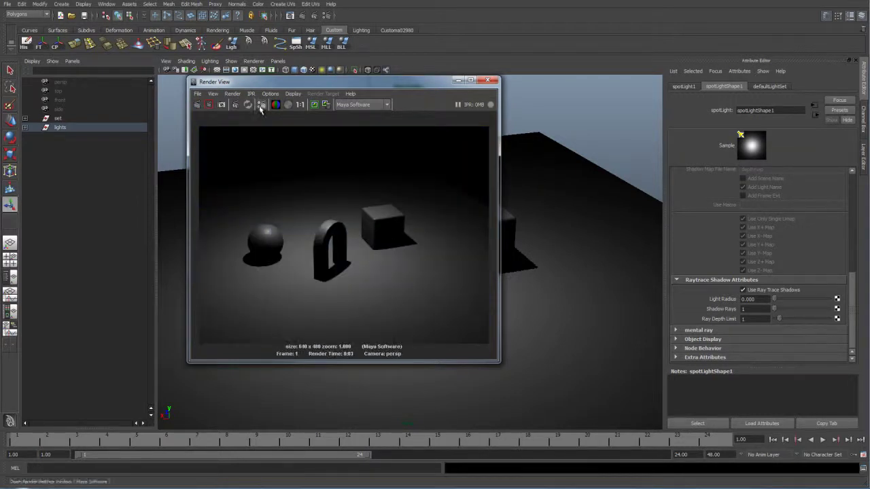
click(353, 107)
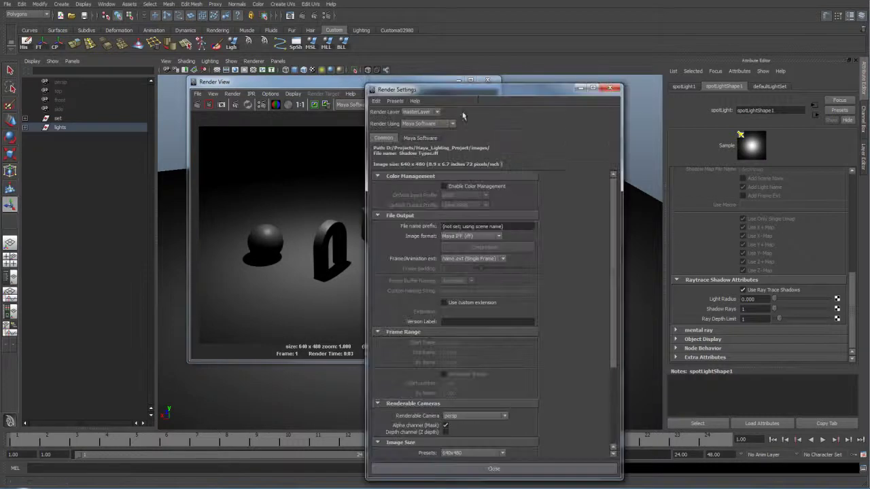
drag(480, 92, 534, 74)
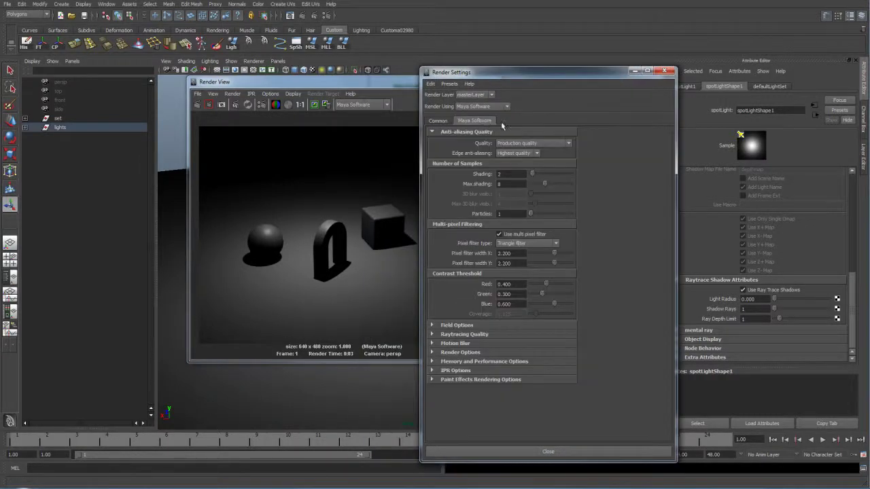
click(461, 334)
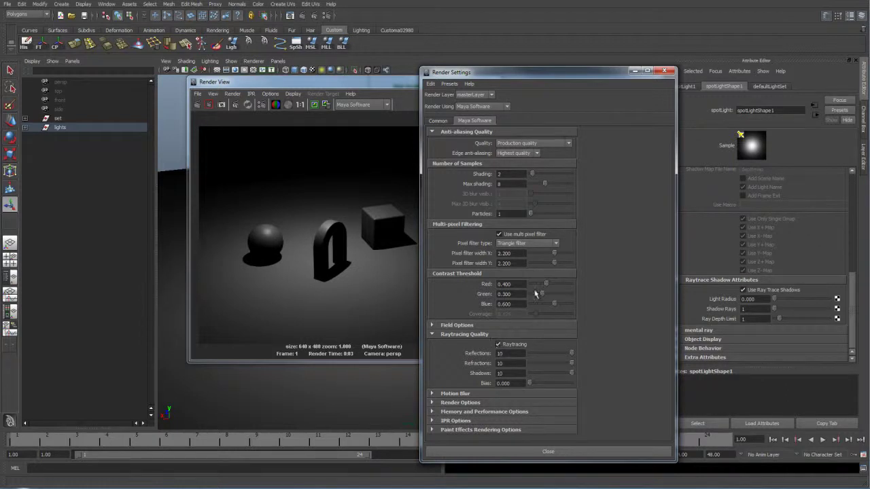
click(665, 70)
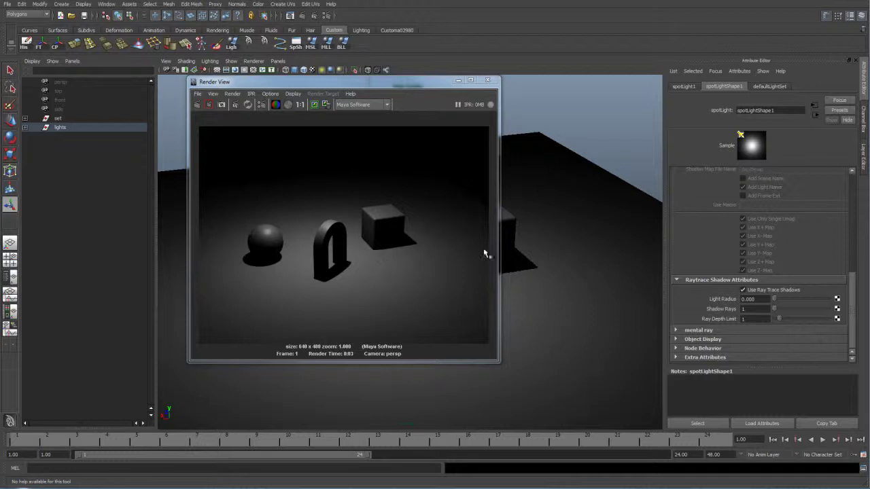
- Set the raytrace light radius to 5, keep the previous image, and re-render
double_click(766, 299)
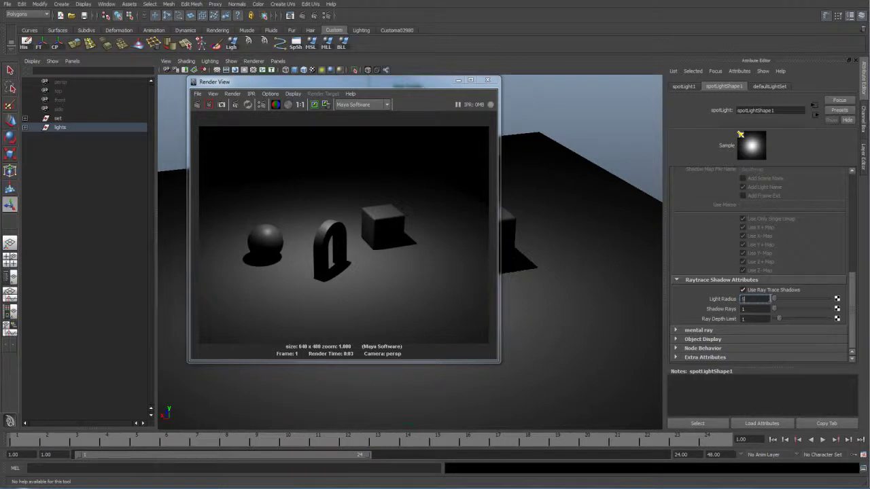
click(754, 309)
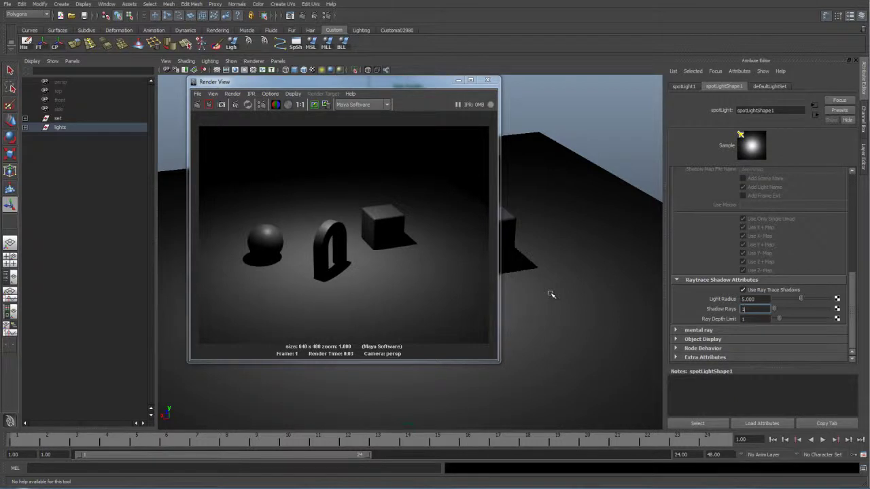
click(314, 104)
click(198, 105)
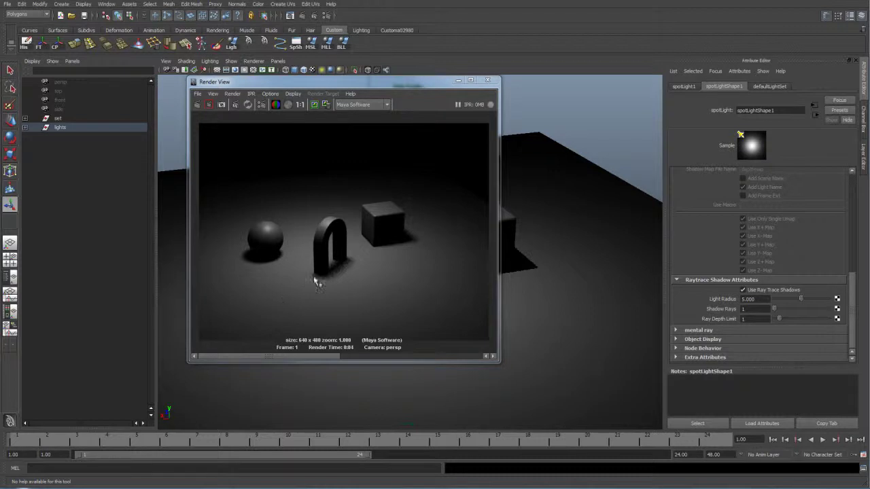
double_click(743, 309)
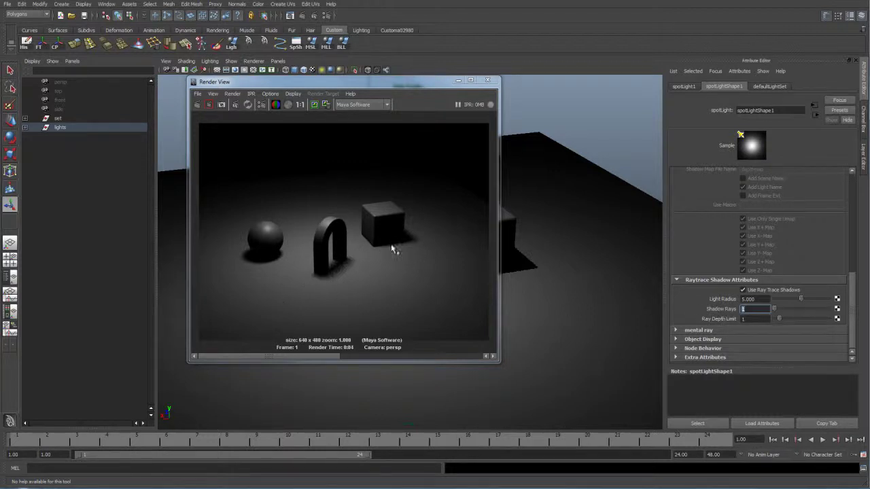
- Increase the shadow rays to 20 and re-render the frame
drag(777, 311, 800, 312)
click(194, 105)
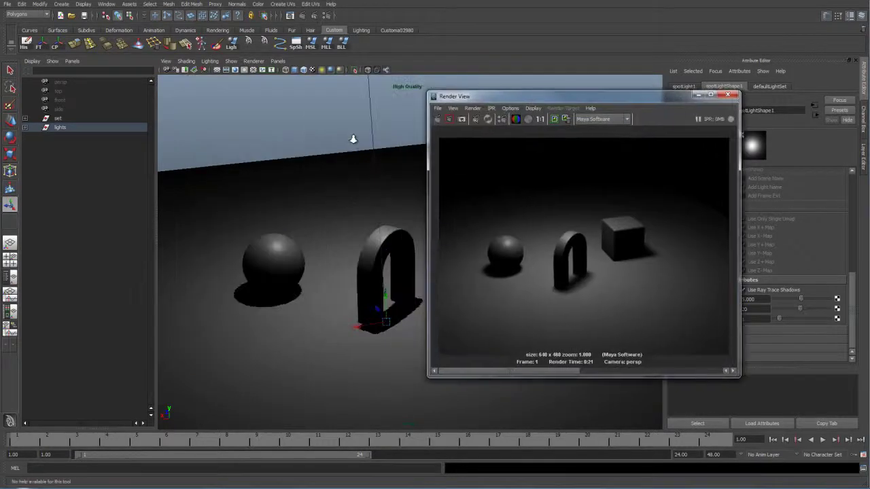
- Move the camera to a higher viewpoint looking down on the objects and render again
alt+right_drag(354, 138, 292, 145)
alt+drag(291, 145, 297, 252)
alt+right_drag(298, 251, 358, 257)
scroll(358, 257, down, 8)
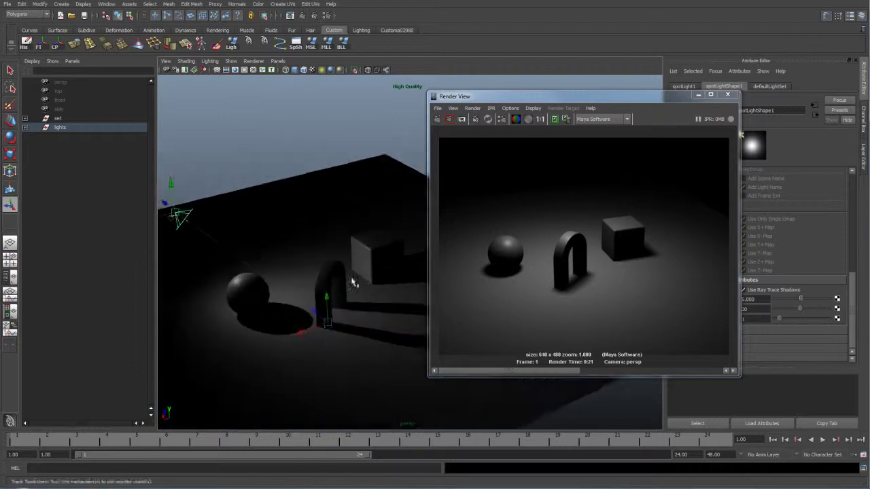
drag(481, 96, 333, 81)
click(290, 104)
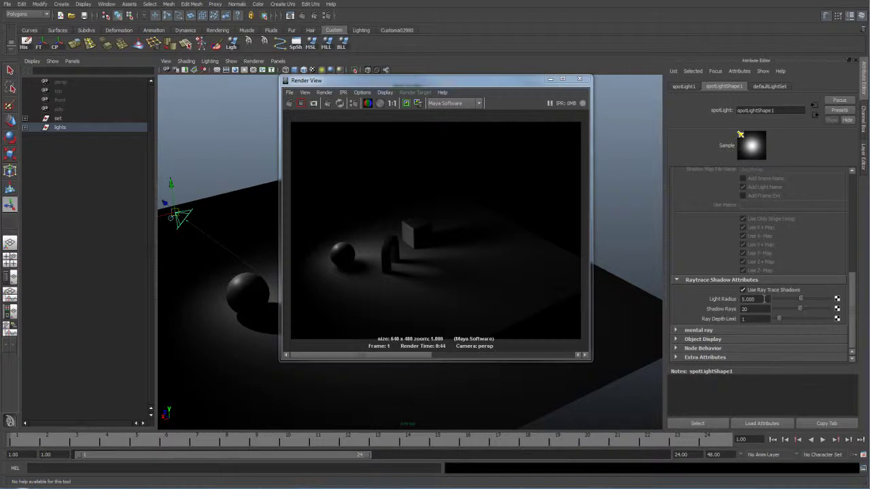
- Keep 20 shadow rays and ray depth limit 1, and switch the renderer to mental ray
click(764, 319)
click(757, 299)
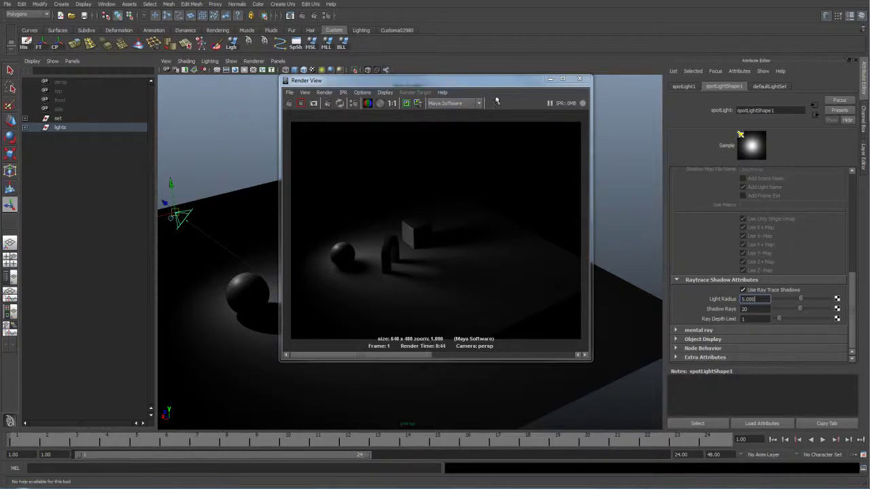
click(464, 103)
click(453, 134)
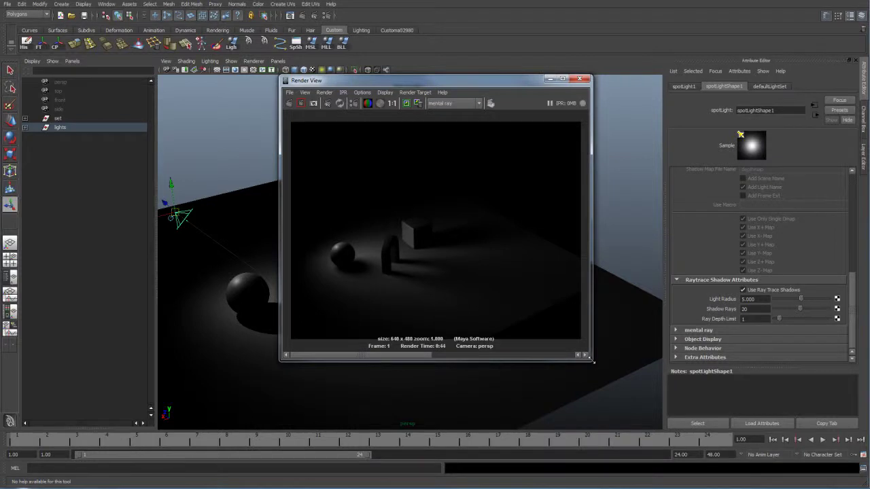
- Re-render the sphere, arch and cube with mental ray and compare against the kept Software image
drag(592, 361, 611, 380)
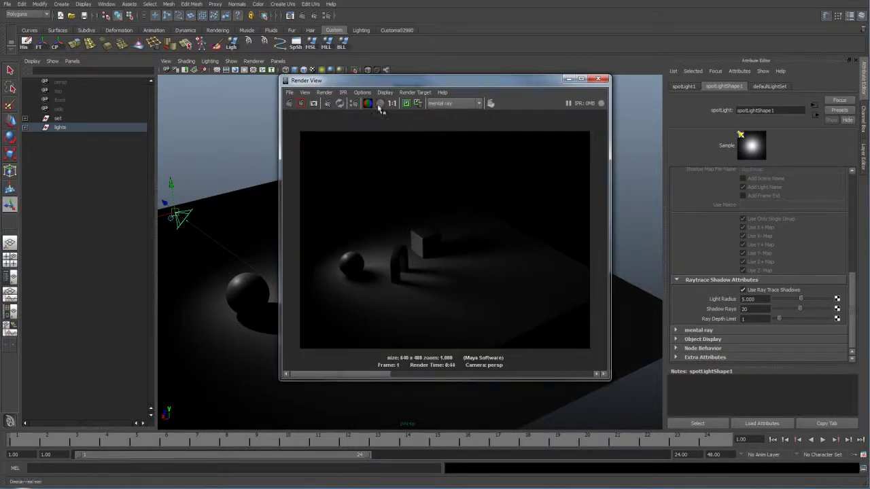
click(289, 103)
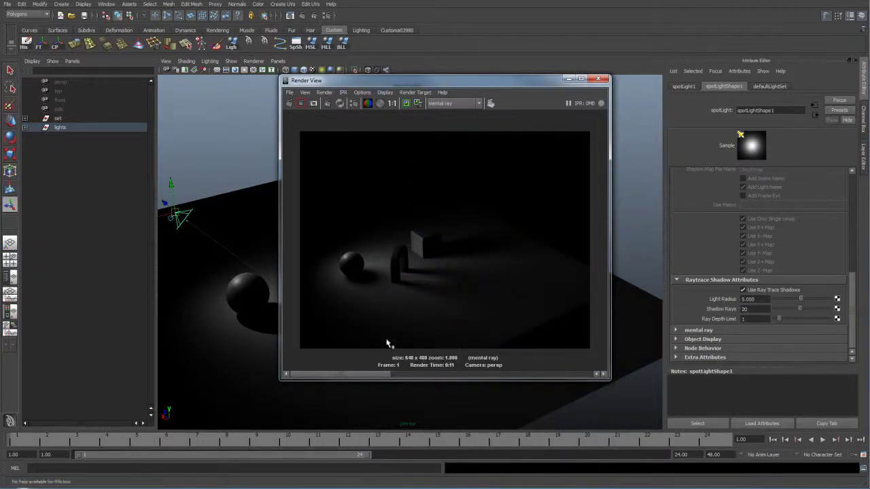
mouse_move(365, 375)
mouse_down()
mouse_move(429, 379)
mouse_move(373, 375)
mouse_move(383, 375)
mouse_up()
click(406, 103)
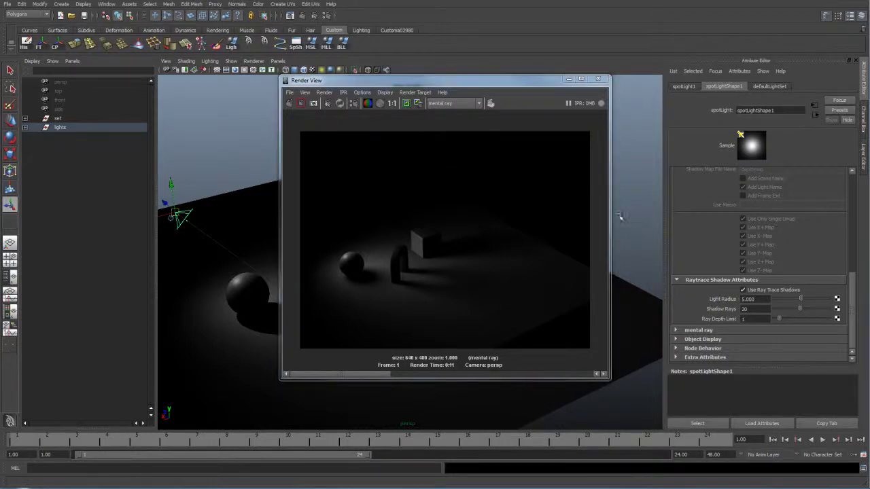
- Select directionalLight1 in the Outliner and unhide it so it lights the scene
click(598, 78)
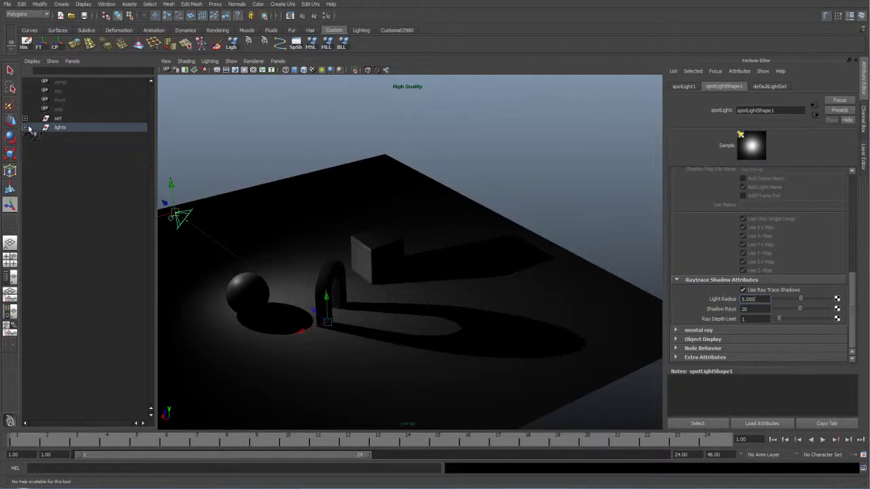
click(25, 128)
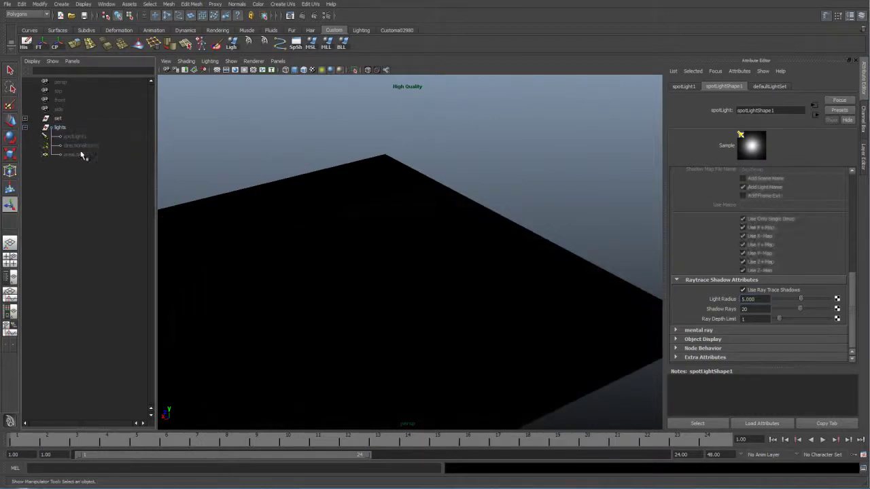
click(85, 146)
key(shift+h)
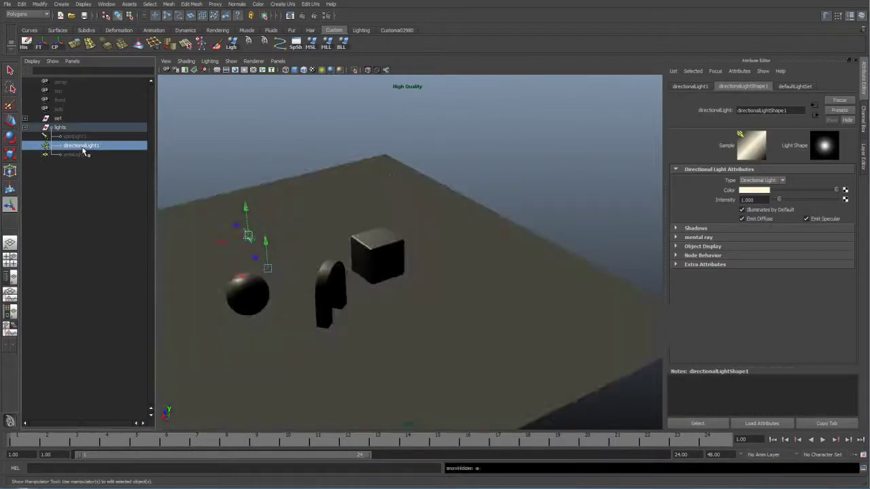
- Turn on Use Depth Map Shadows for the directional light at resolution 512
click(707, 238)
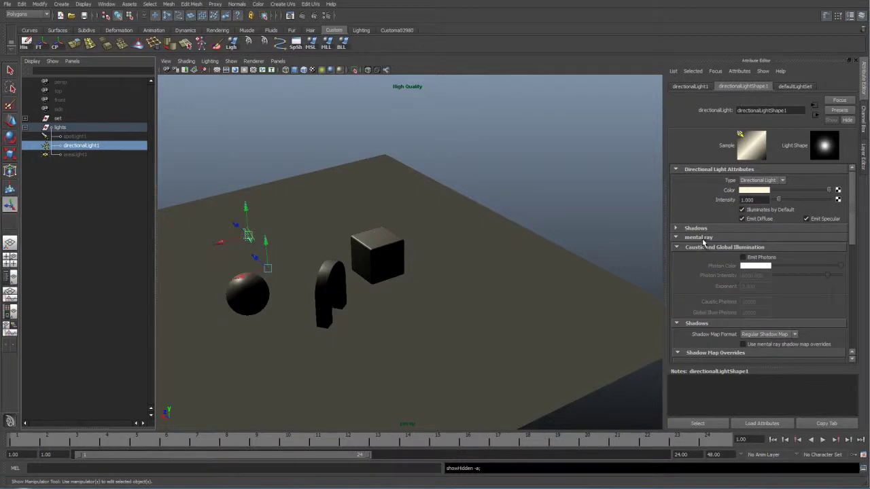
click(700, 238)
click(695, 228)
click(751, 259)
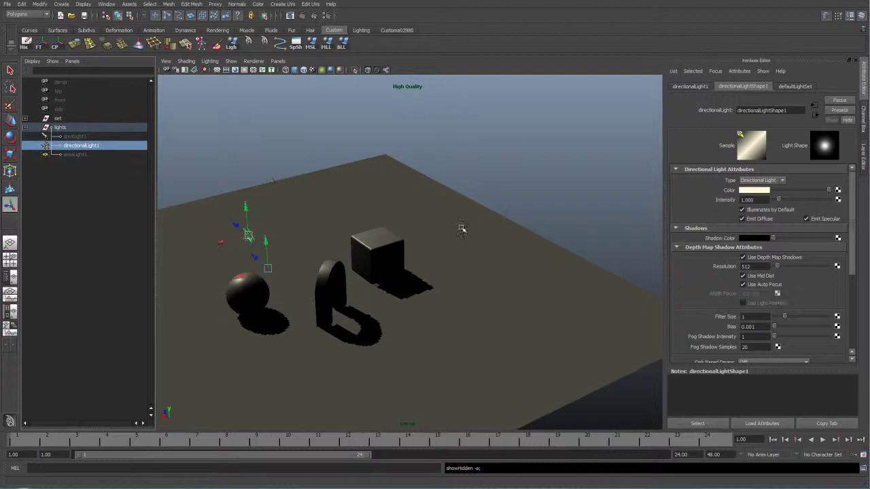
alt+drag(462, 229, 372, 201)
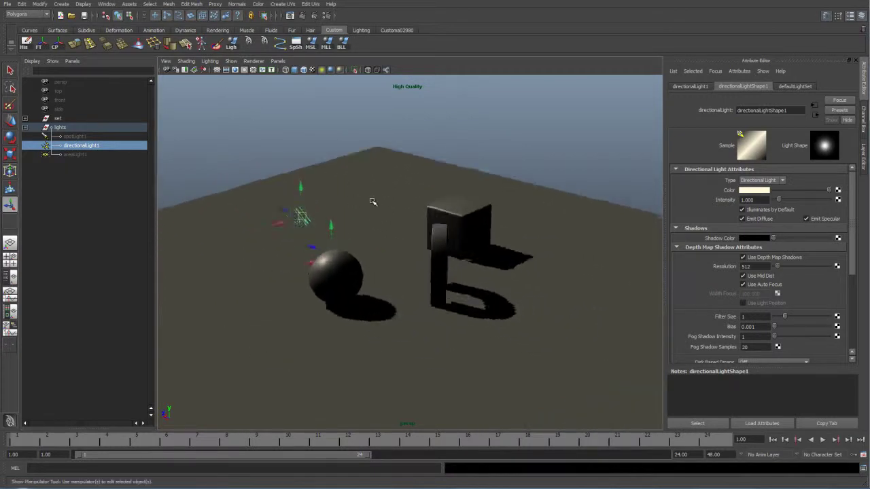
alt+right_drag(372, 202, 410, 227)
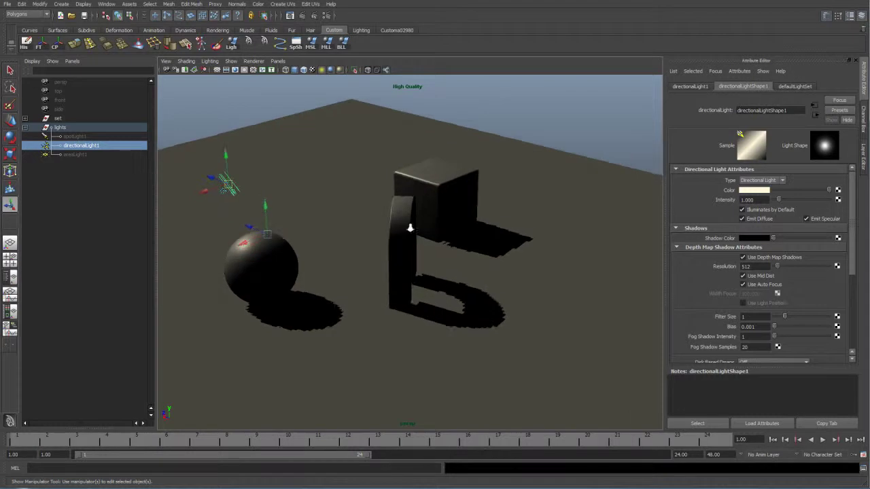
alt+drag(410, 228, 401, 199)
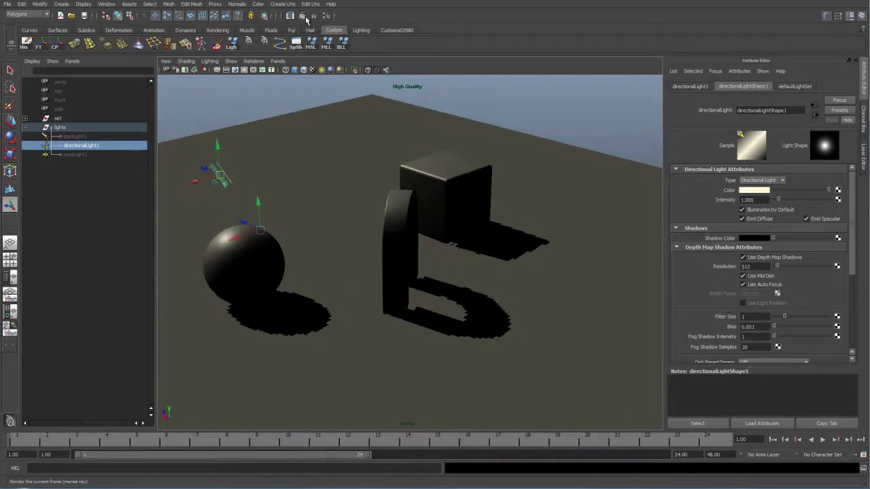
- Render the directional-light scene with Maya Software, showing jagged depth map shadows
click(304, 16)
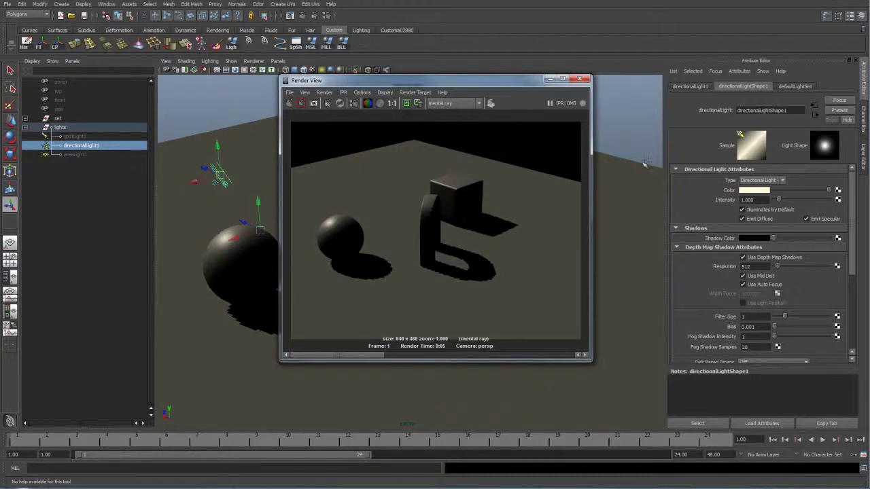
click(478, 103)
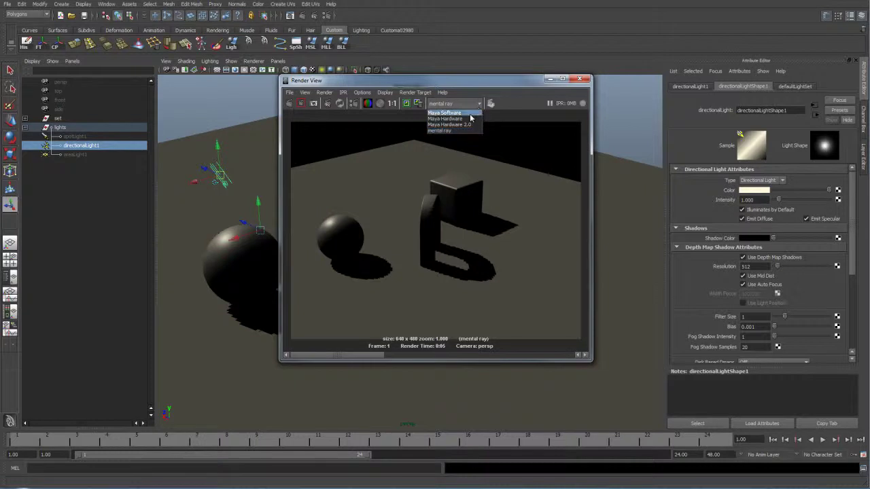
click(467, 113)
click(314, 104)
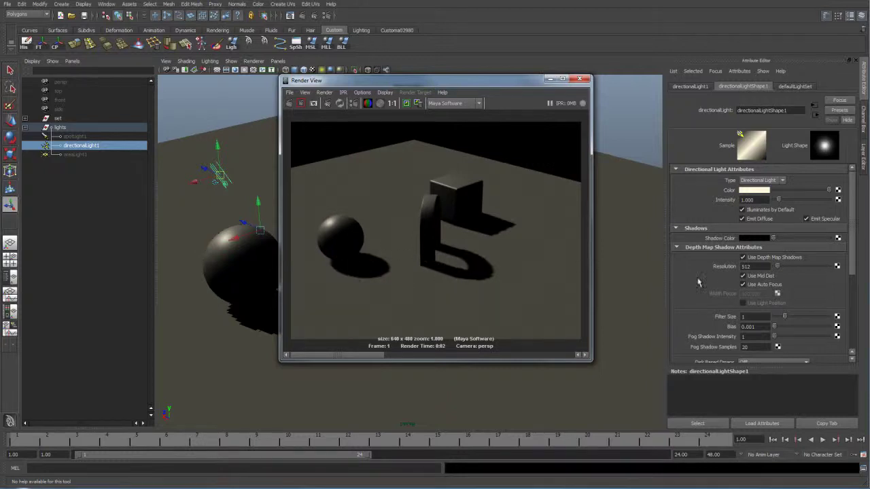
double_click(755, 266)
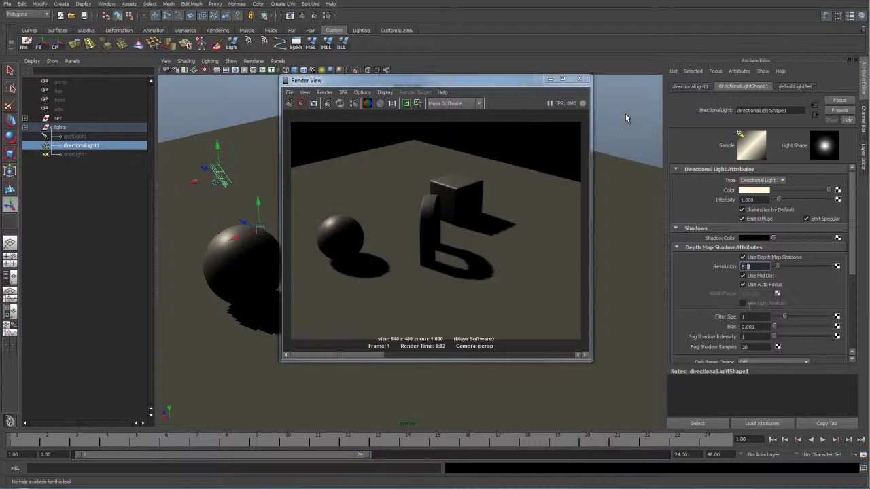
drag(525, 90, 789, 155)
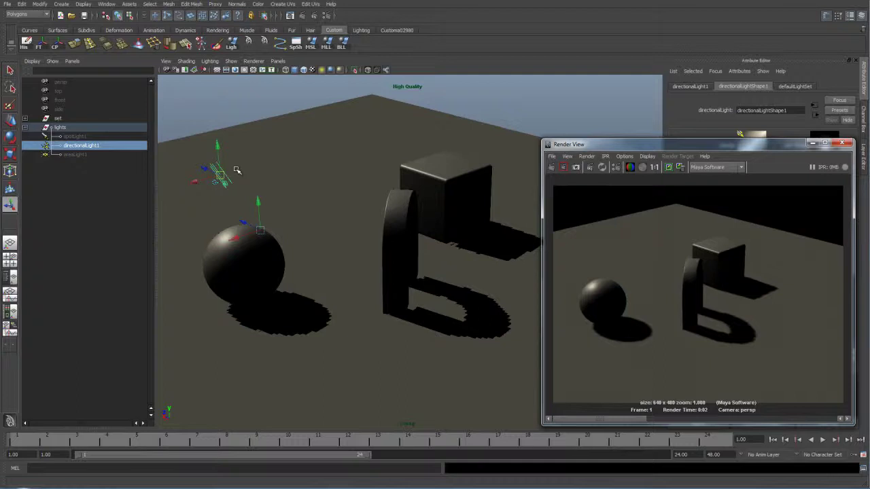
- Scale the ground plane up until it fills the background
click(329, 170)
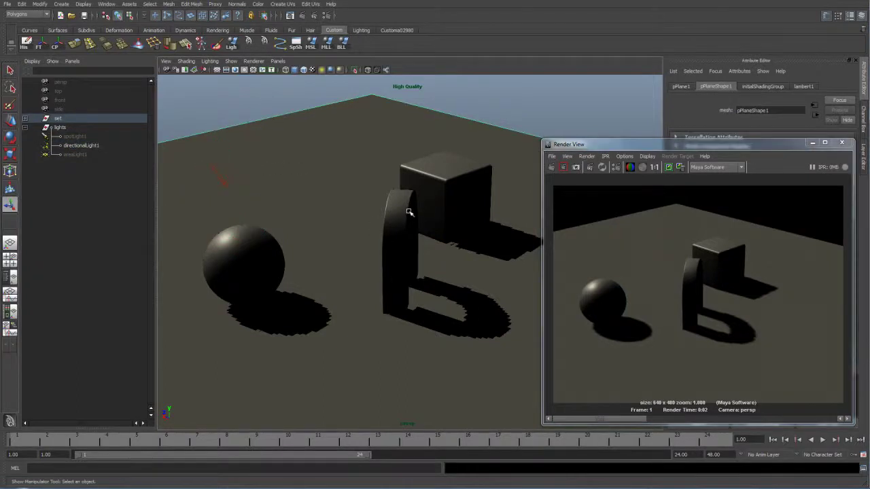
key(r)
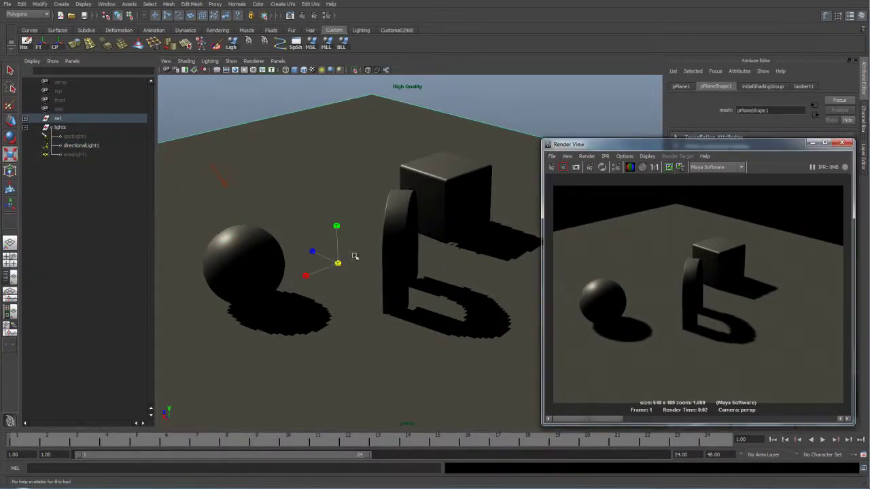
mouse_move(333, 264)
mouse_down()
mouse_move(520, 237)
mouse_move(527, 248)
mouse_move(344, 266)
mouse_up()
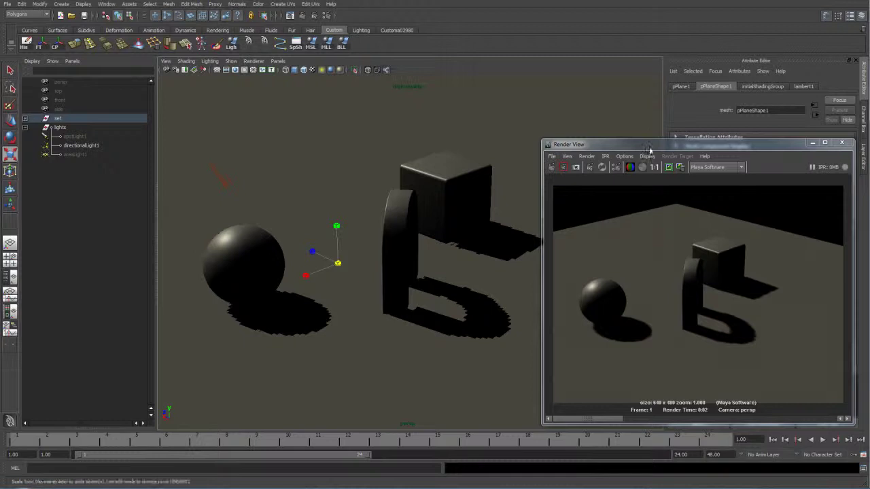
- Re-render the directional-light scene with Maya Software over the larger ground
drag(649, 149, 324, 107)
click(290, 15)
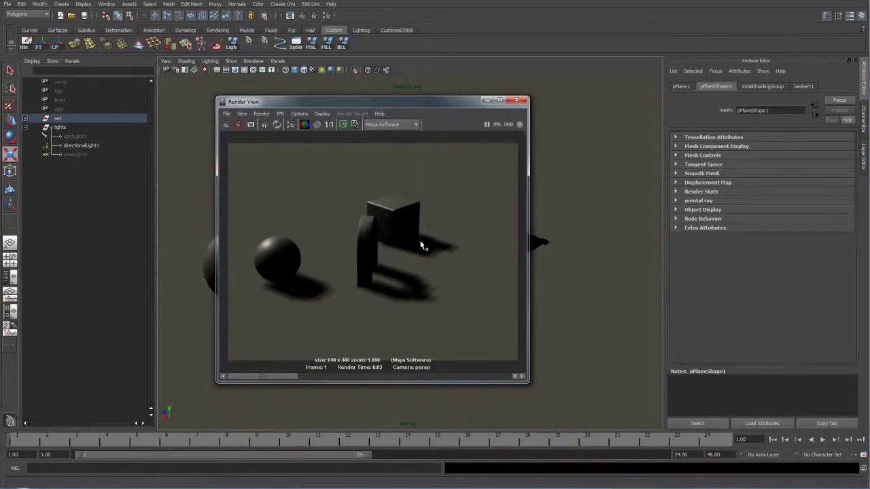
drag(451, 100, 598, 128)
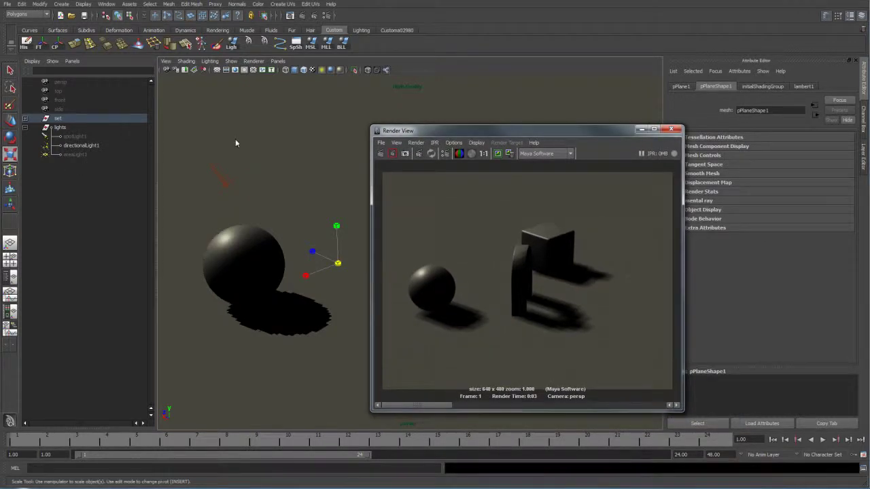
- Enable ray-traced shadows on the directional light at light angle 0 and re-render
drag(549, 131, 471, 118)
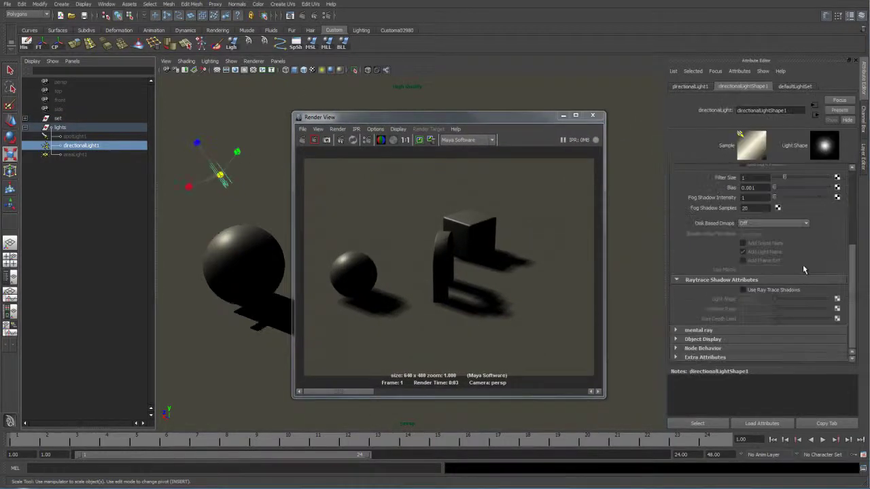
click(775, 290)
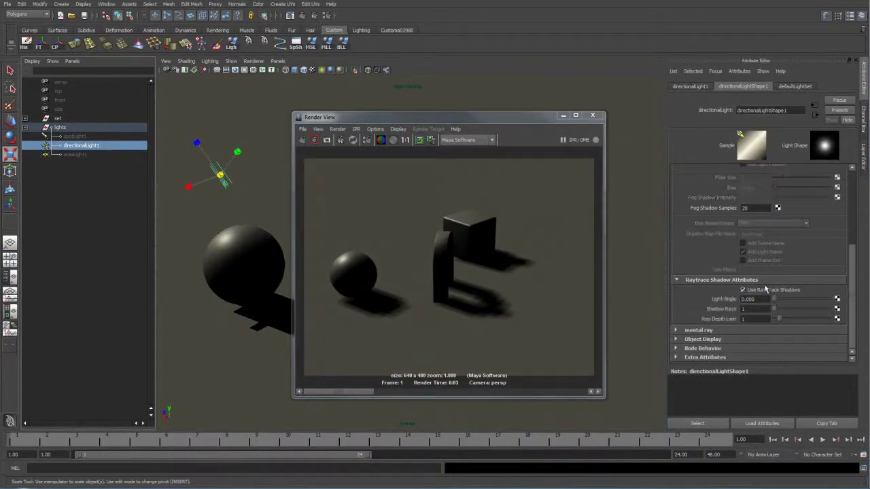
click(302, 140)
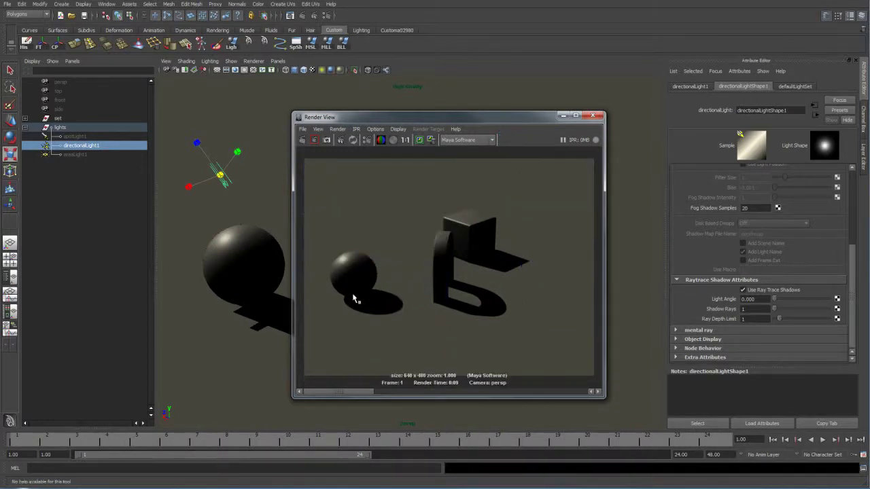
- Set the directional light's Light Angle to 5 and re-render, keeping Shadow Rays at 1
drag(462, 117, 437, 81)
double_click(764, 304)
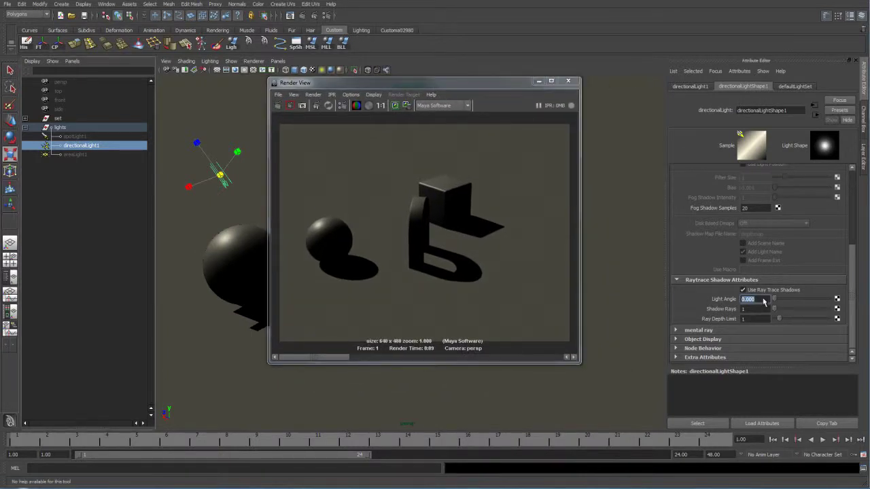
key(End)
text(5.000)
click(277, 107)
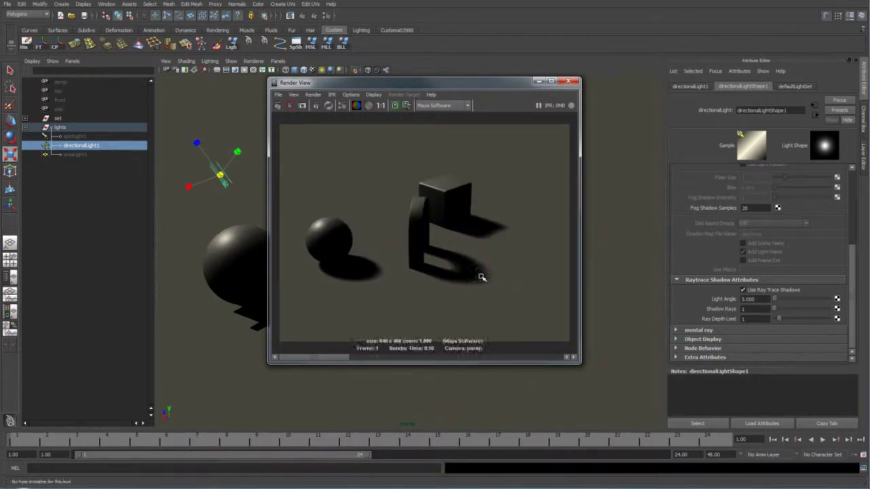
click(753, 300)
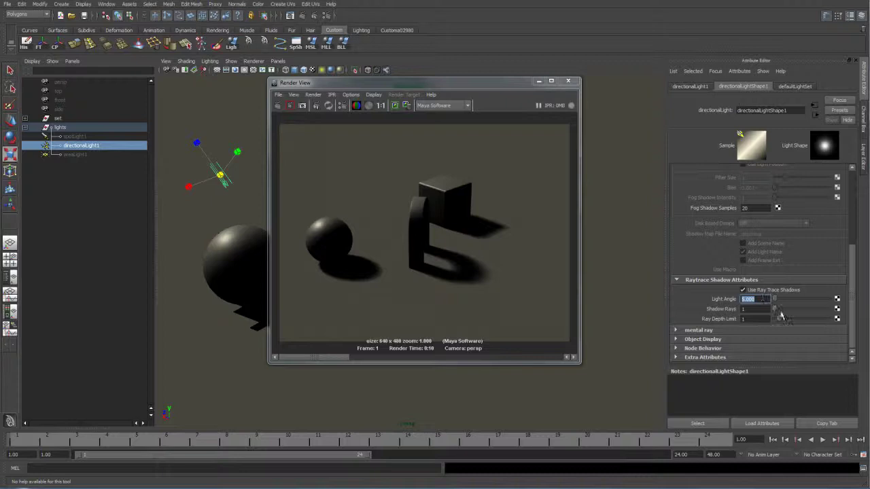
click(747, 309)
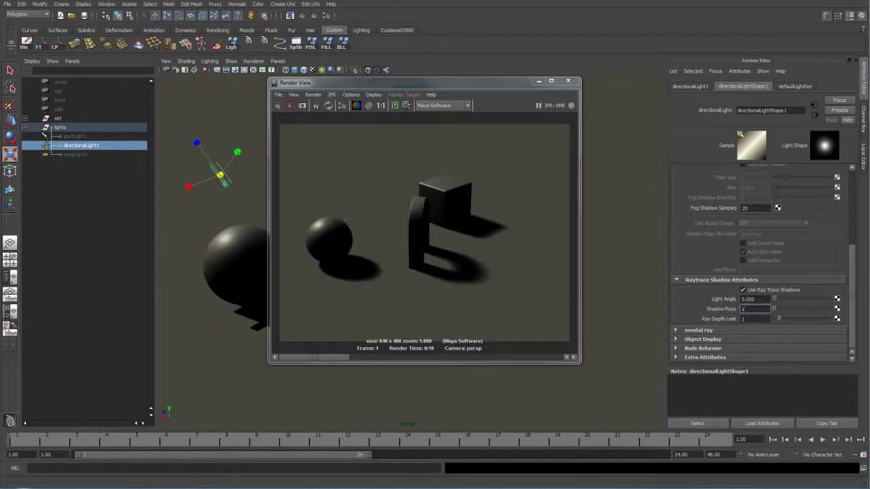
key(Return)
- Raise blinn4's Reflectivity to 0.593 in Hypershade and re-render with Maya Software
click(9, 311)
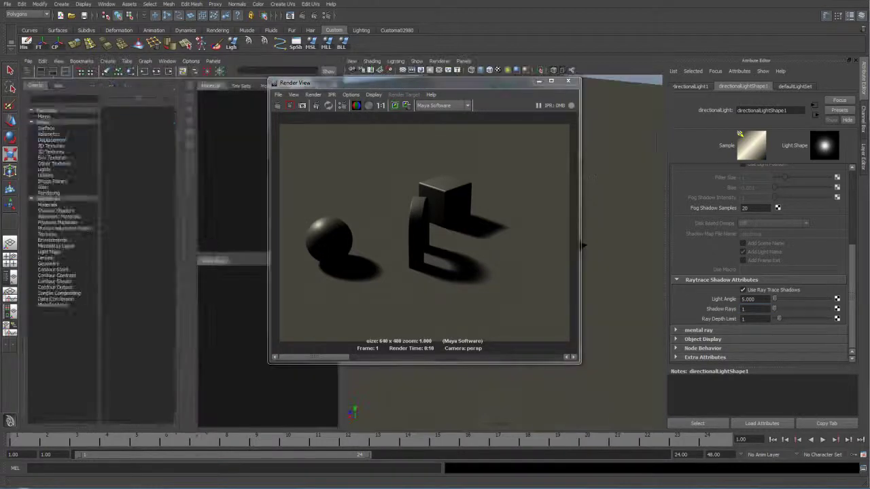
drag(371, 89, 591, 117)
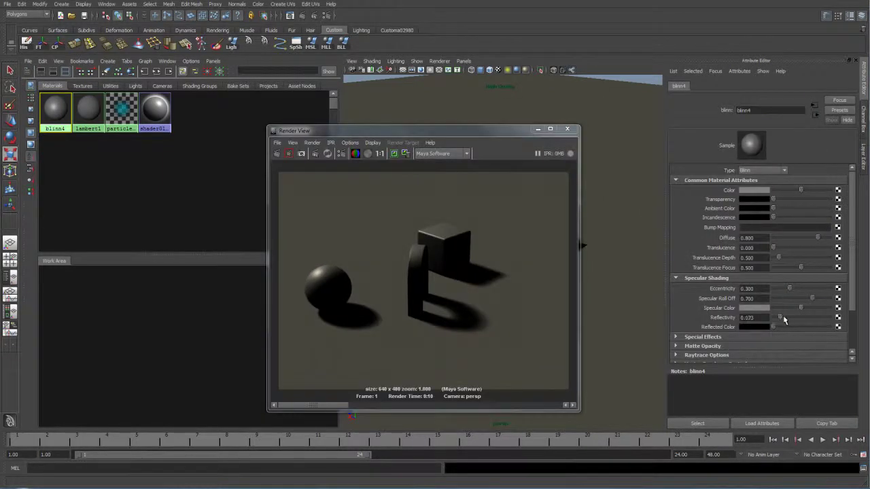
drag(784, 320, 809, 323)
click(12, 275)
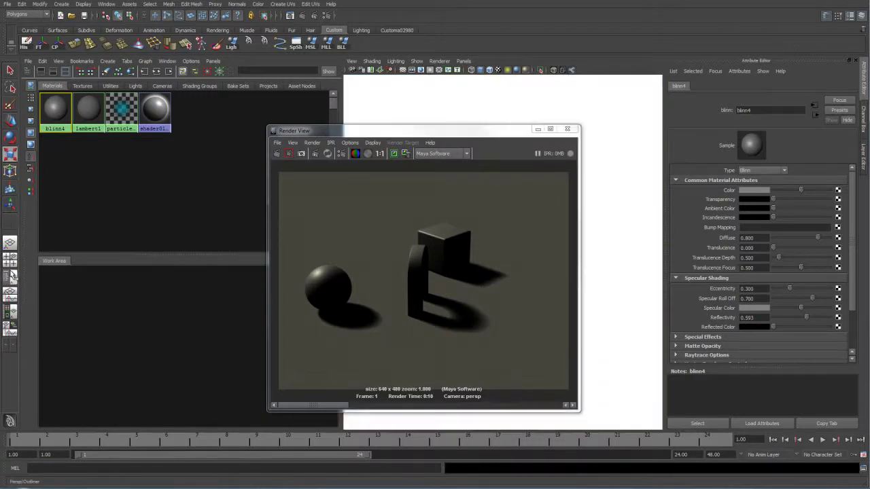
click(277, 153)
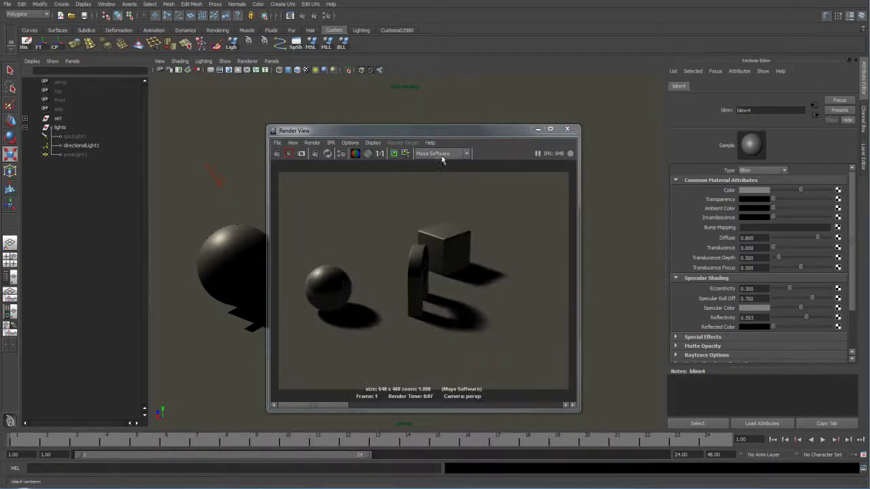
- Set directionalLight1's Ray Depth Limit to 2 and re-render, confirming Shadow Rays at 1
drag(439, 132, 397, 102)
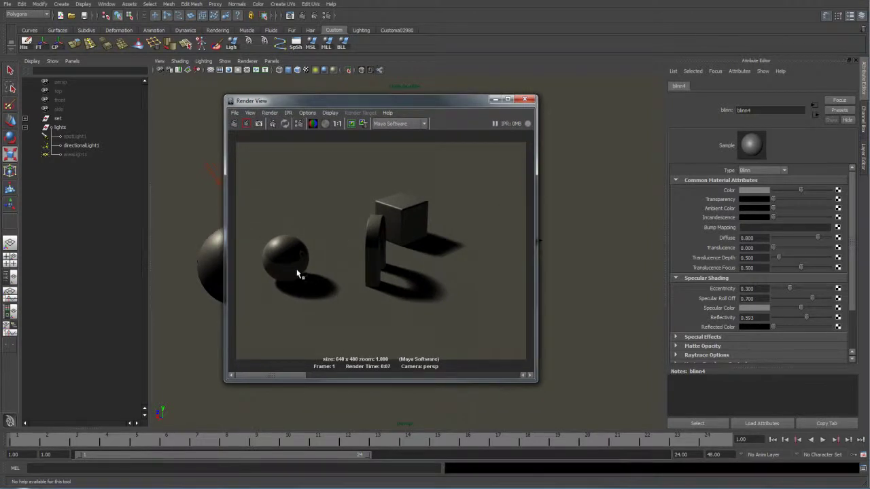
click(73, 145)
scroll(774, 326, down, 5)
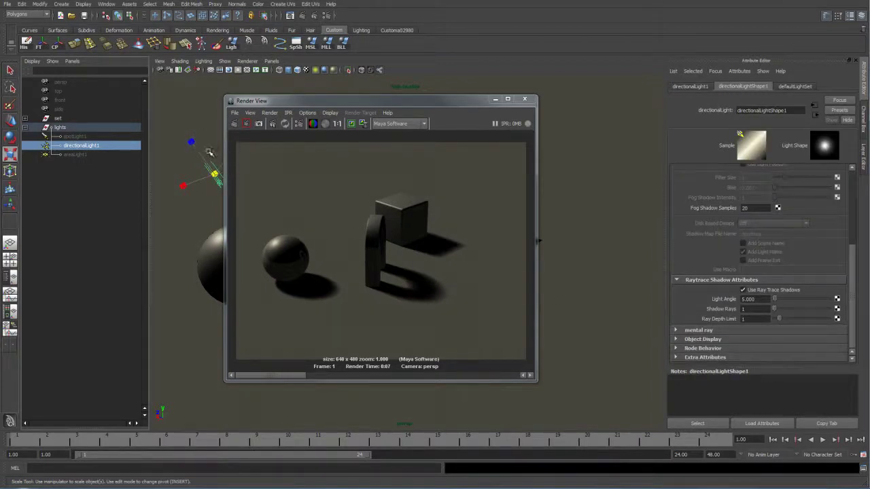
click(784, 319)
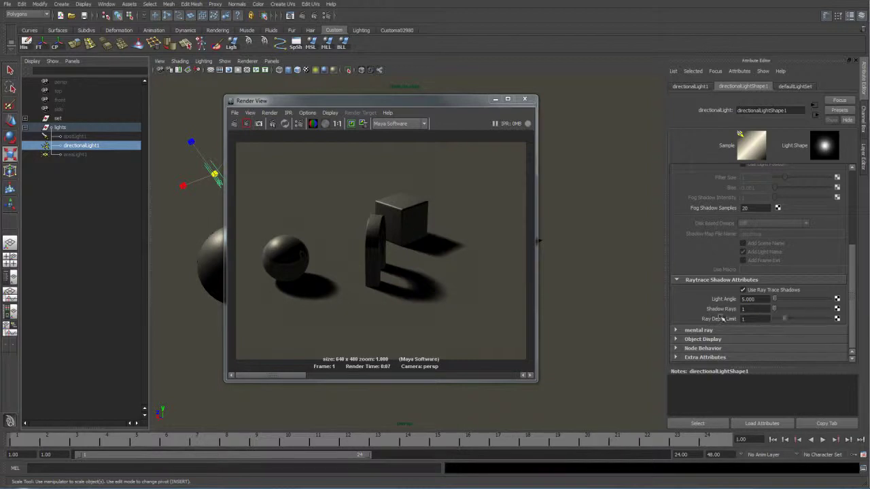
click(247, 123)
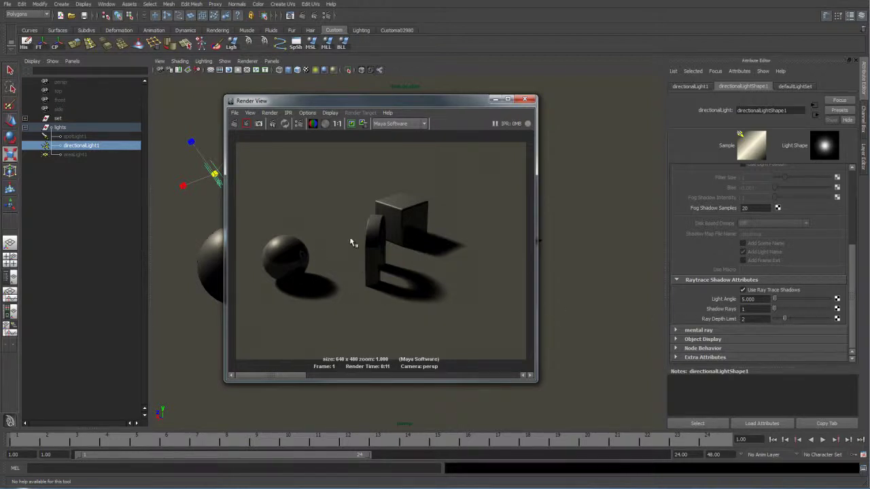
click(754, 309)
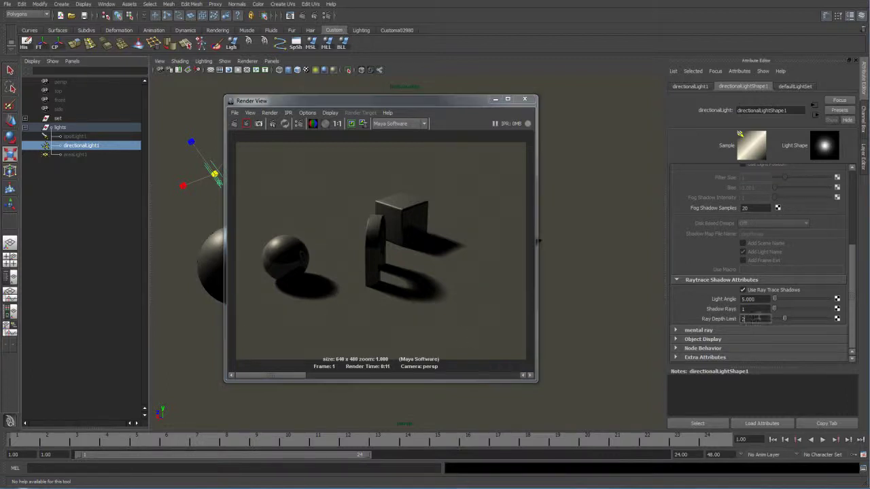
key(Return)
drag(307, 102, 484, 126)
- Move, enlarge and tilt areaLight1 toward the sphere, arch and cube
click(76, 155)
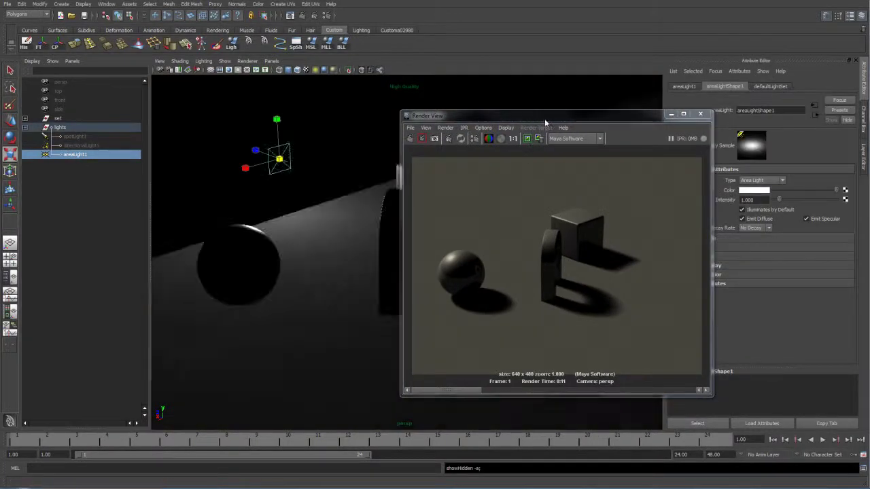
drag(545, 119, 427, 231)
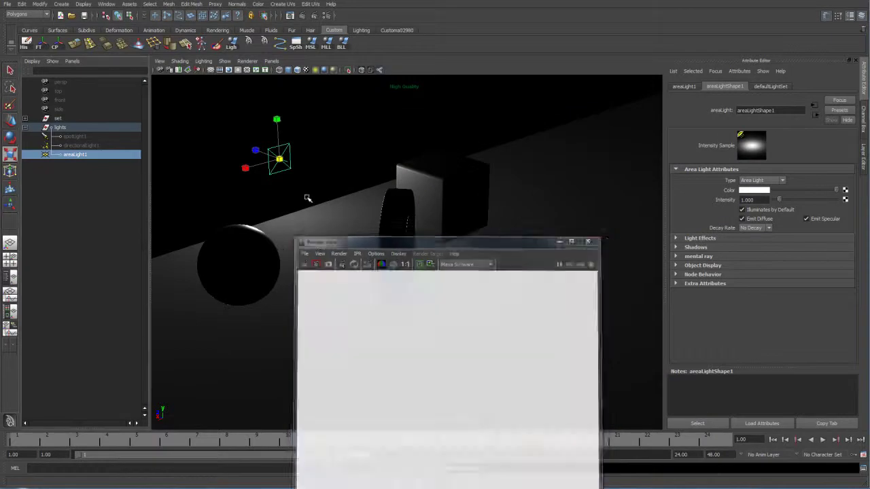
alt+drag(305, 197, 461, 210)
alt+drag(390, 197, 223, 197)
key(e)
key(w)
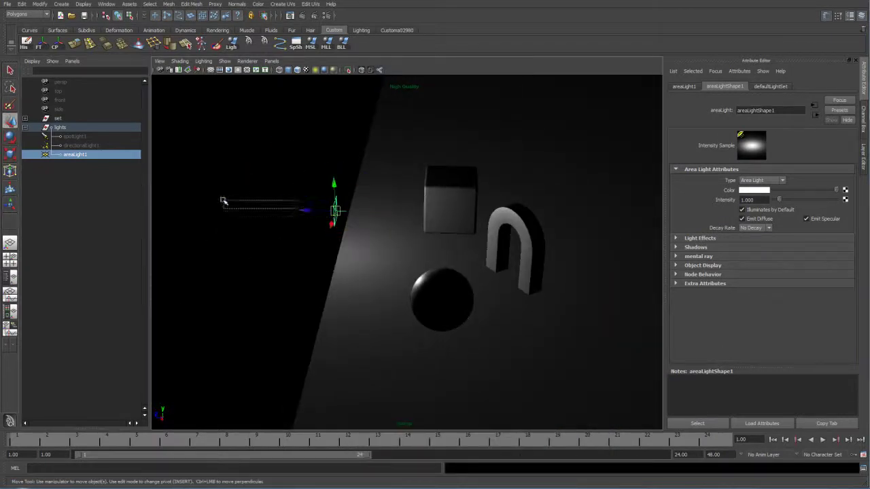
click(335, 210)
drag(310, 210, 223, 205)
key(r)
drag(229, 171, 225, 178)
key(e)
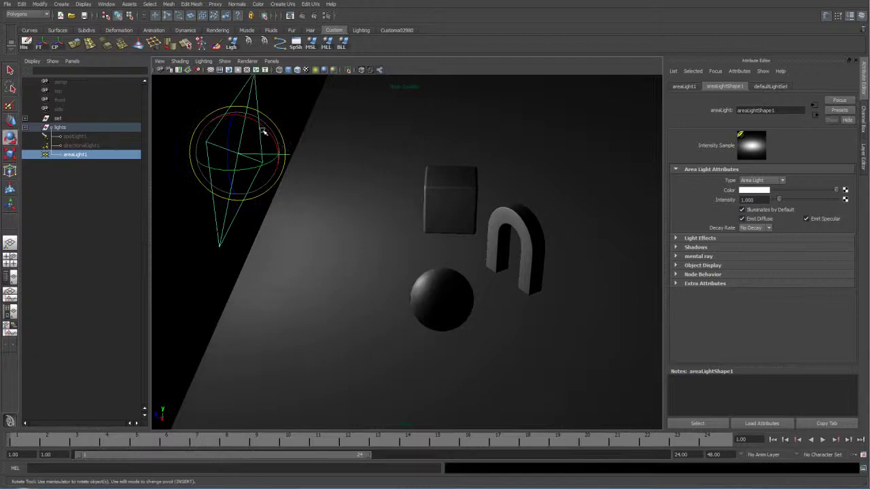
drag(265, 131, 275, 133)
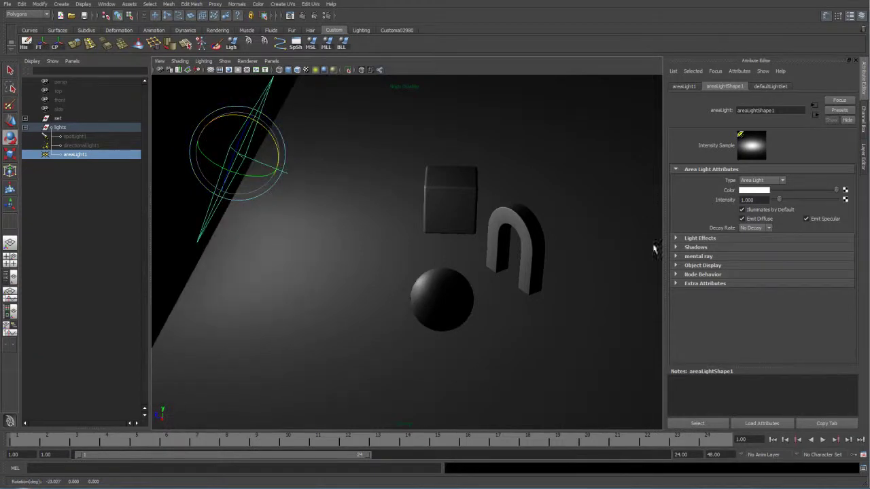
- Turn on Use Ray Trace Shadows for the area light, leaving Shadow Rays at 1
click(693, 247)
scroll(713, 260, down, 5)
click(743, 300)
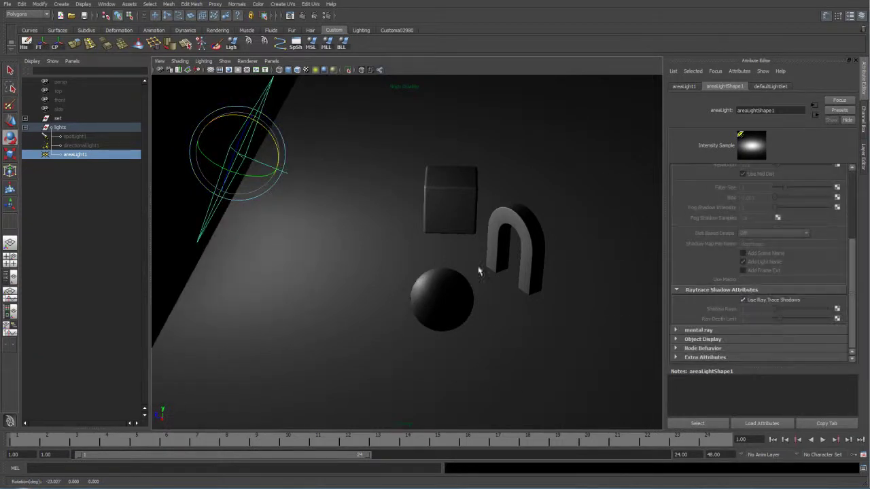
alt+drag(365, 239, 321, 218)
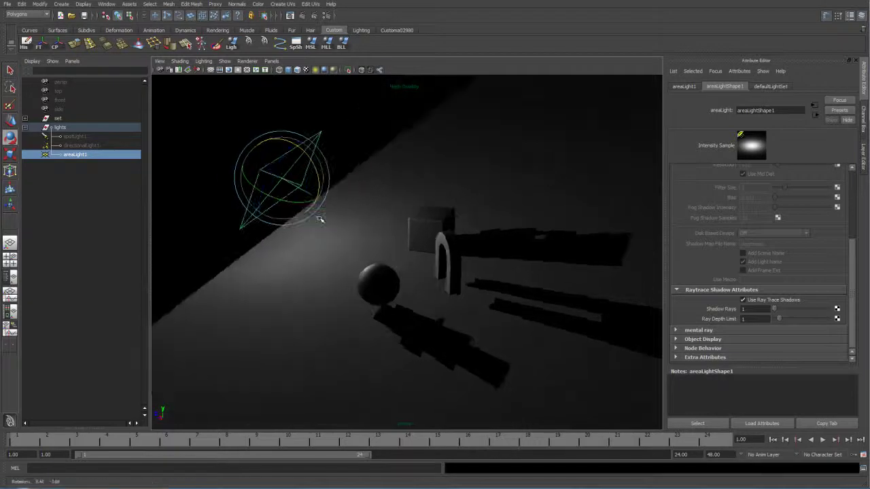
alt+right_drag(321, 217, 357, 234)
alt+drag(299, 132, 476, 213)
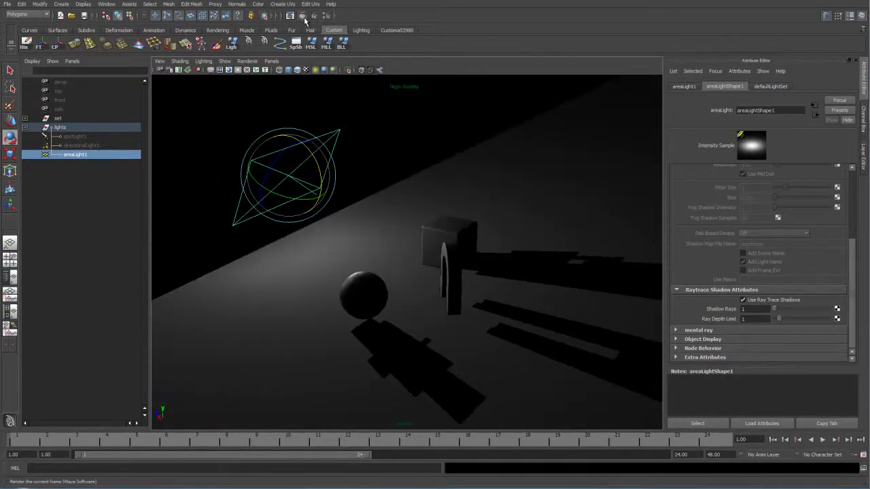
- Render a test frame of the area-lit scene with Maya Software
click(304, 19)
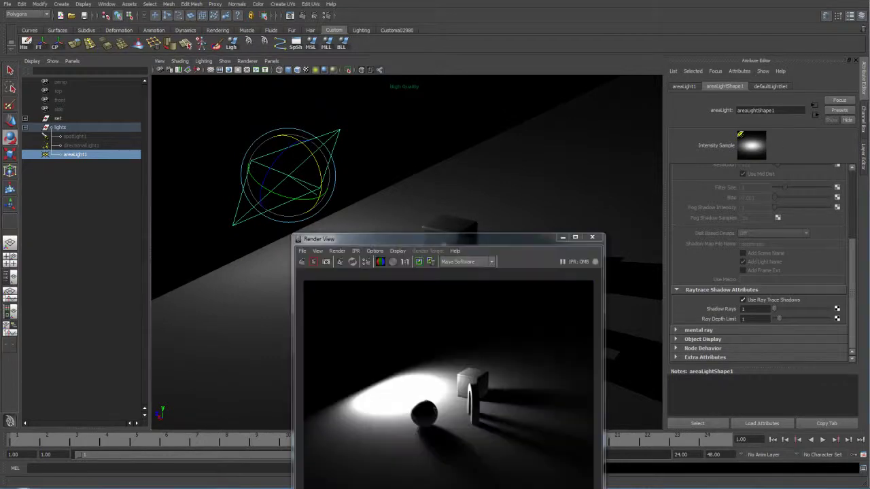
drag(546, 239, 525, 136)
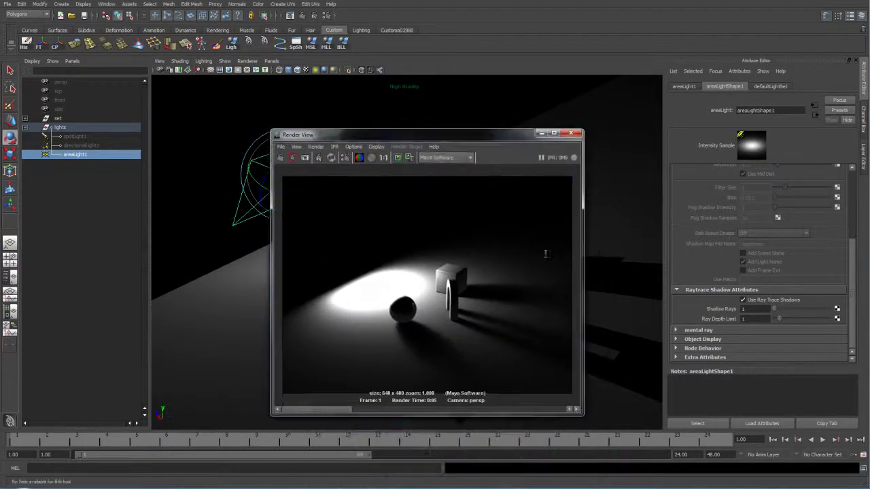
click(760, 311)
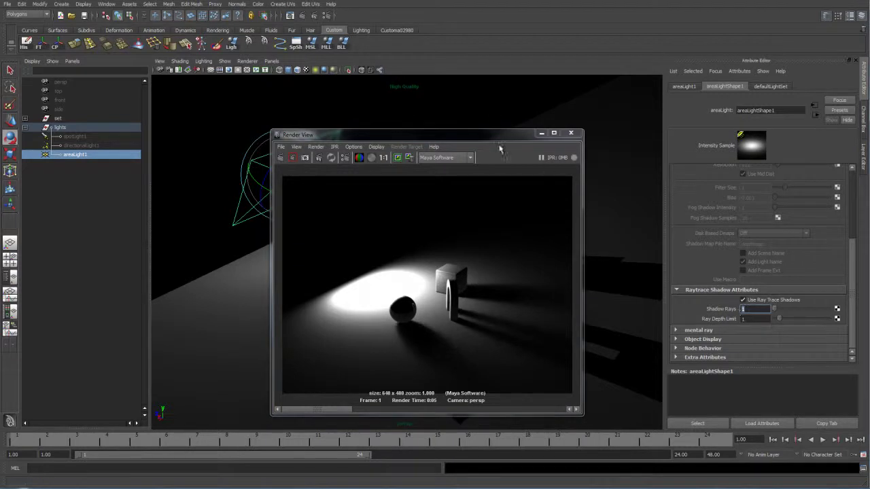
drag(493, 139, 542, 139)
- Set the area light's Decay Rate to Linear
scroll(839, 211, up, 5)
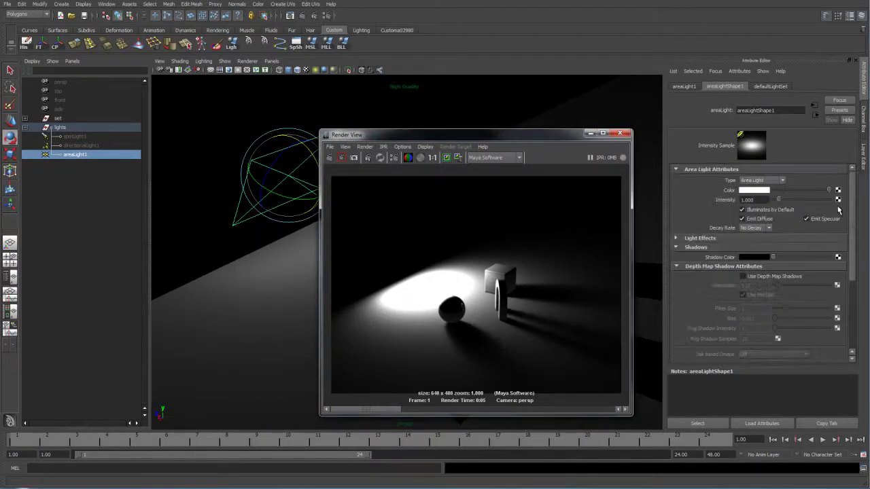
click(769, 228)
click(755, 238)
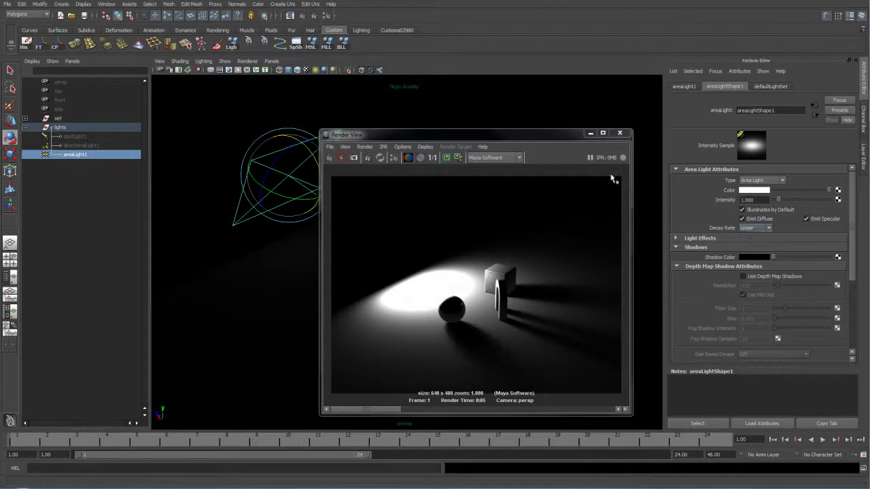
drag(528, 136, 468, 129)
- Close the render window and set the area light's Intensity to 20
click(533, 134)
double_click(754, 199)
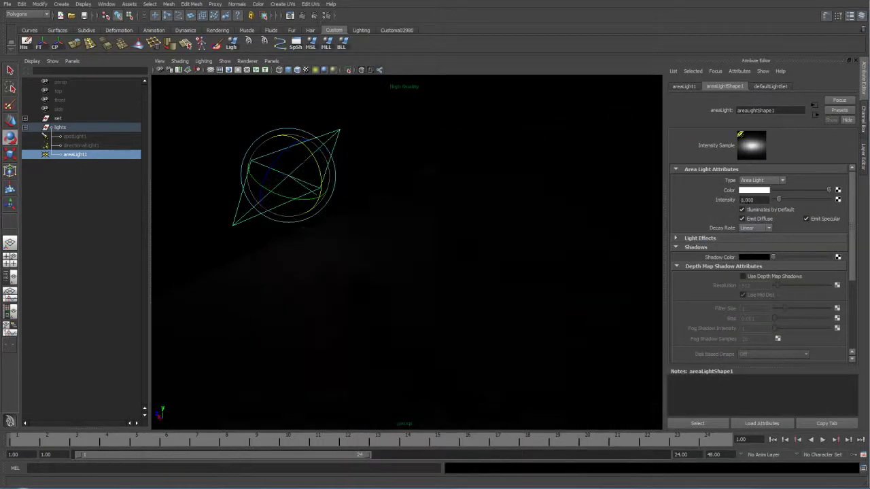
text(10)
key(Return)
ctrl+drag(748, 198, 664, 196)
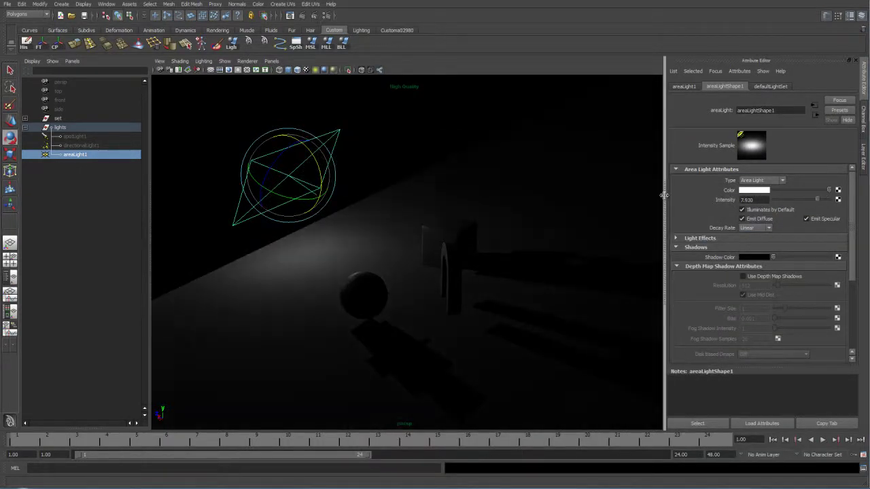
double_click(754, 200)
text(20)
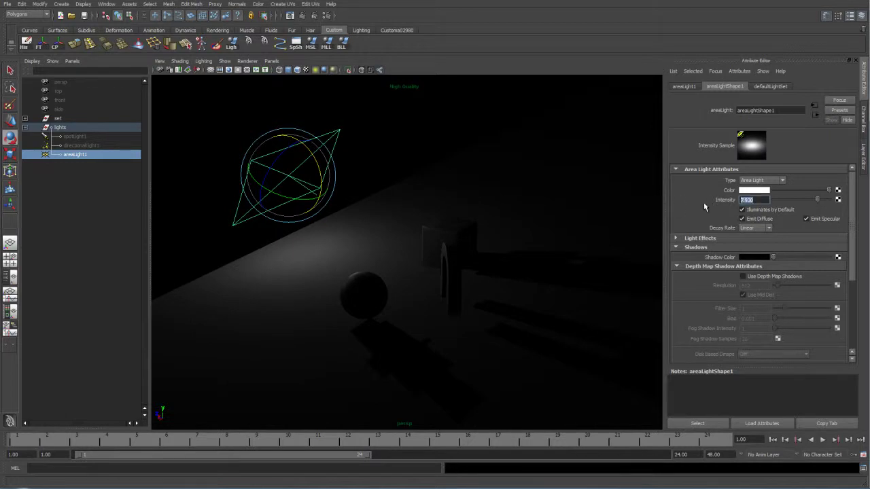
key(Return)
- Increase the area light's Shadow Rays to 20
scroll(790, 288, down, 3)
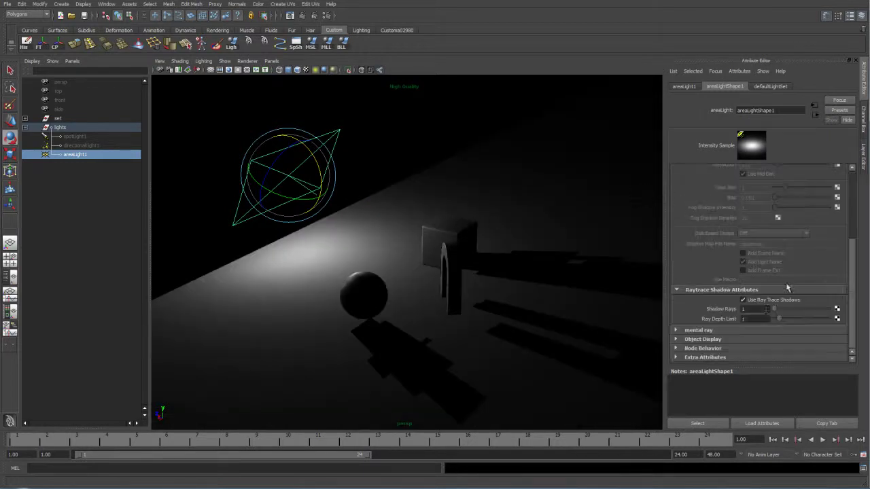
click(743, 300)
drag(776, 312, 803, 312)
- Move the area light higher and farther back above the objects
key(w)
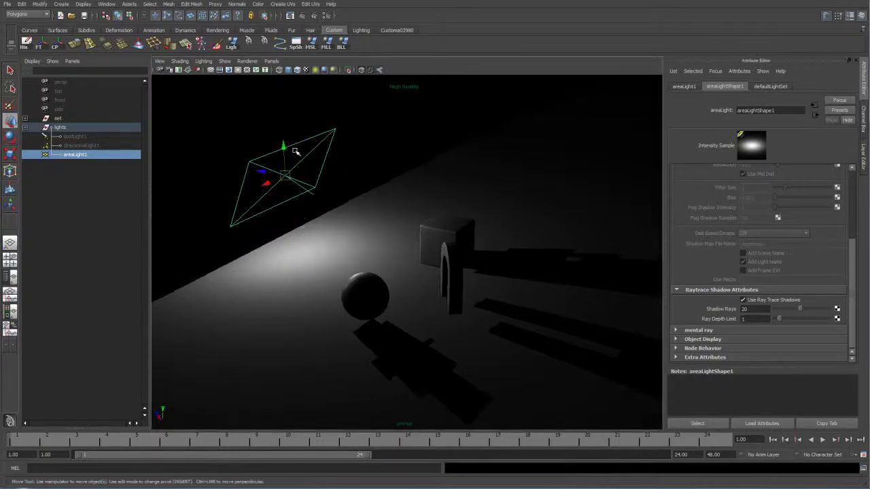
drag(281, 144, 297, 110)
key(e)
key(w)
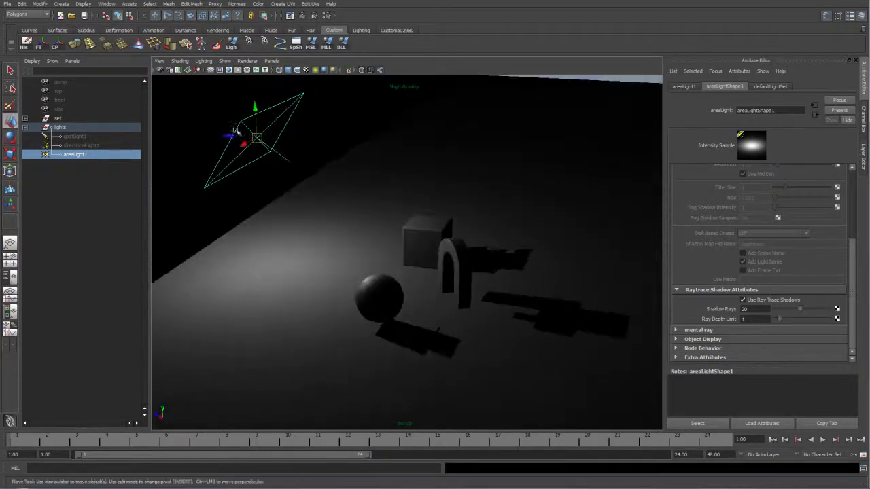
drag(235, 130, 329, 71)
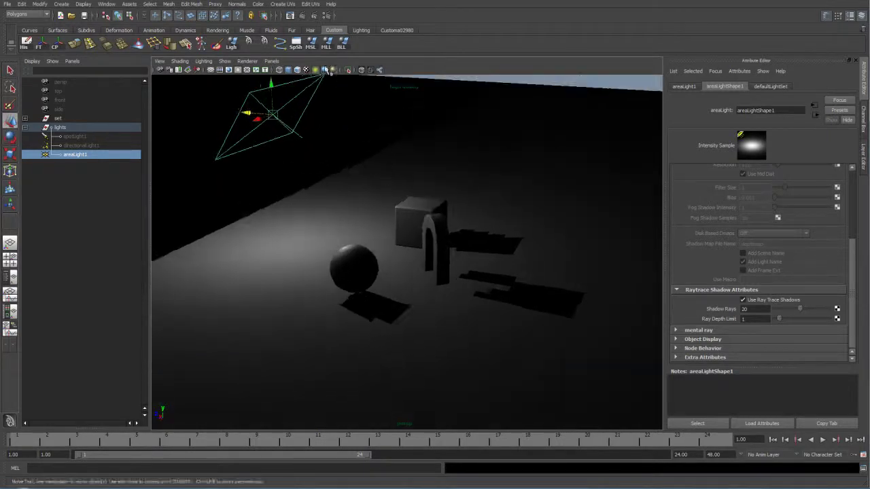
click(301, 15)
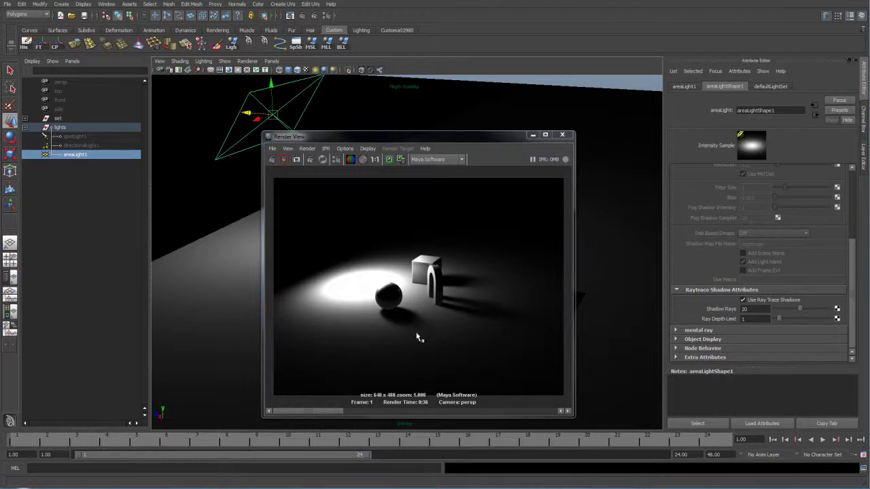
click(533, 135)
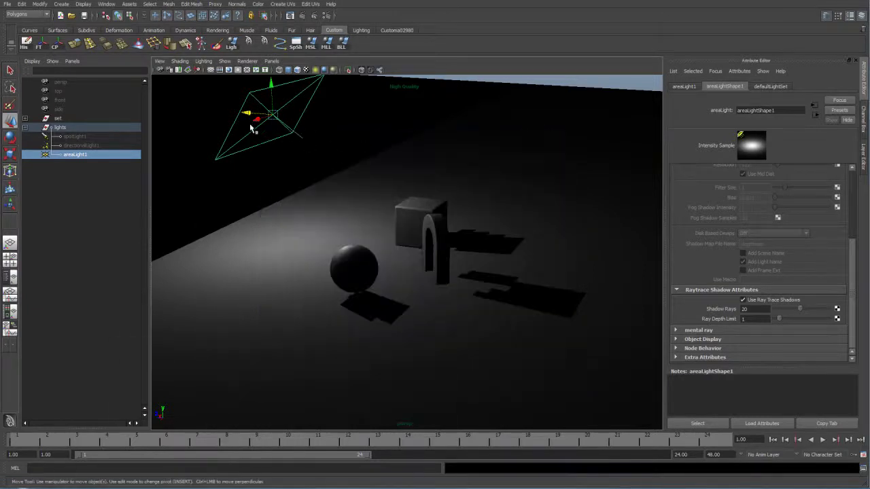
- Scale the area light larger, raise it, and render the current frame
alt+drag(412, 148, 303, 175)
key(r)
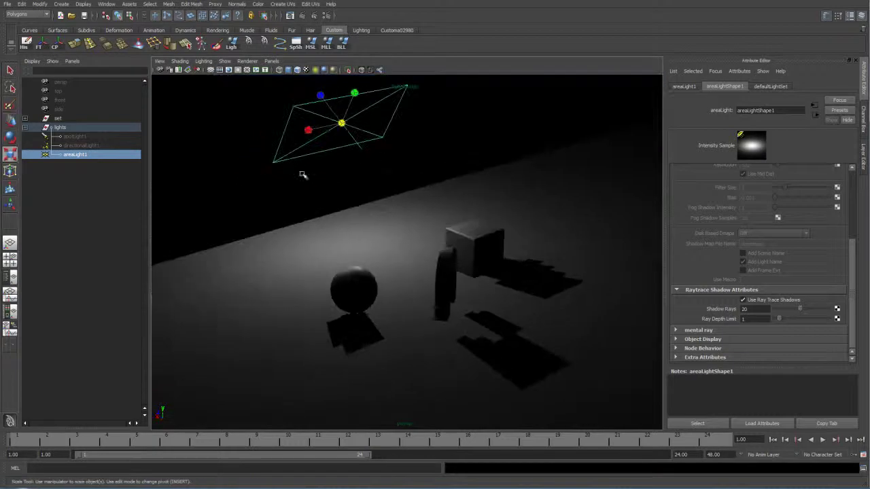
drag(307, 135, 345, 142)
key(w)
mouse_move(447, 268)
alt+mouse_down()
mouse_move(421, 253)
mouse_move(452, 287)
mouse_move(438, 270)
mouse_move(441, 278)
alt+mouse_up()
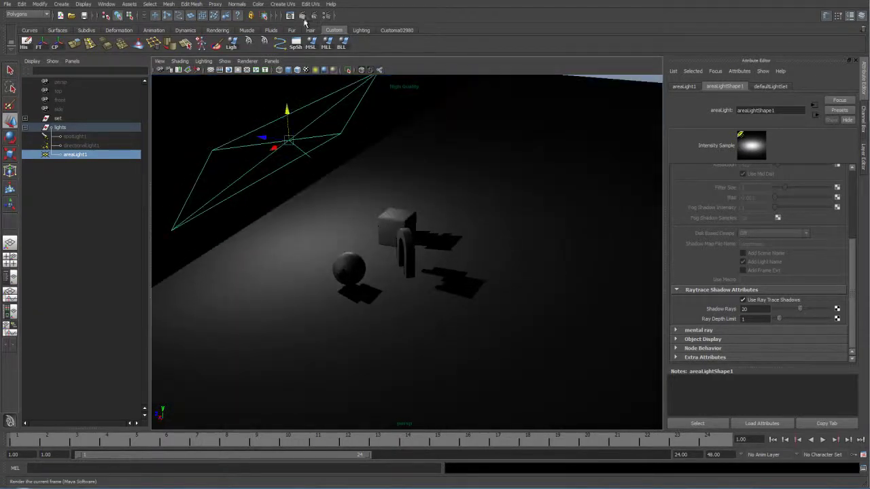
click(303, 16)
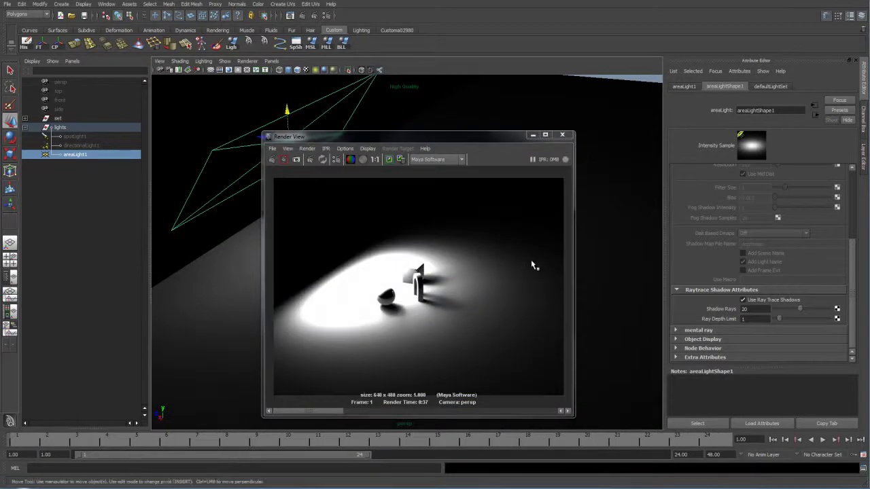
drag(490, 136, 658, 115)
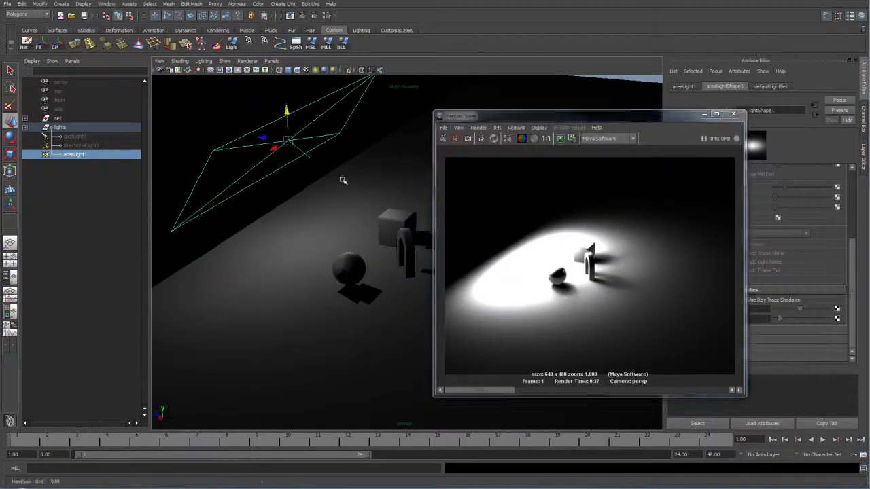
- Move the area light higher and bring the camera closer to the objects
mouse_move(267, 155)
mouse_down()
mouse_move(296, 158)
mouse_move(254, 99)
mouse_move(279, 102)
mouse_move(266, 125)
mouse_move(296, 106)
mouse_up()
key(e)
key(w)
alt+drag(306, 204, 357, 292)
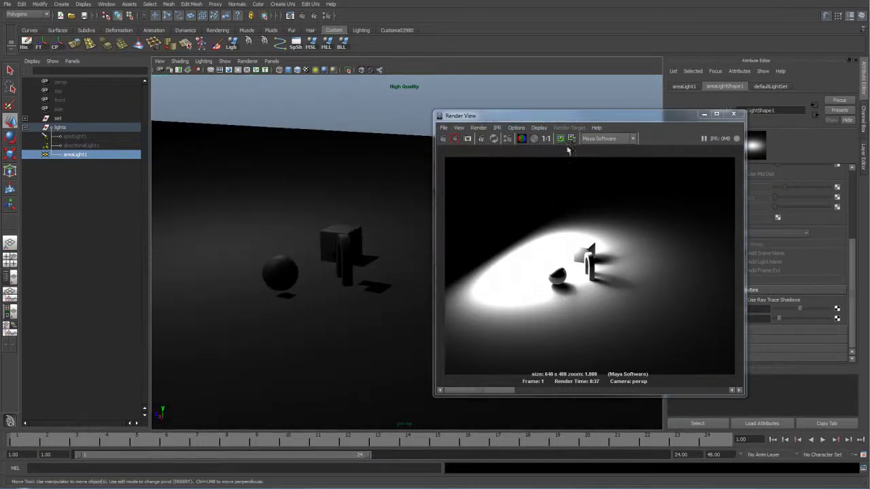
- Switch the Render View renderer to mental ray and redo the previous render
click(599, 139)
click(601, 165)
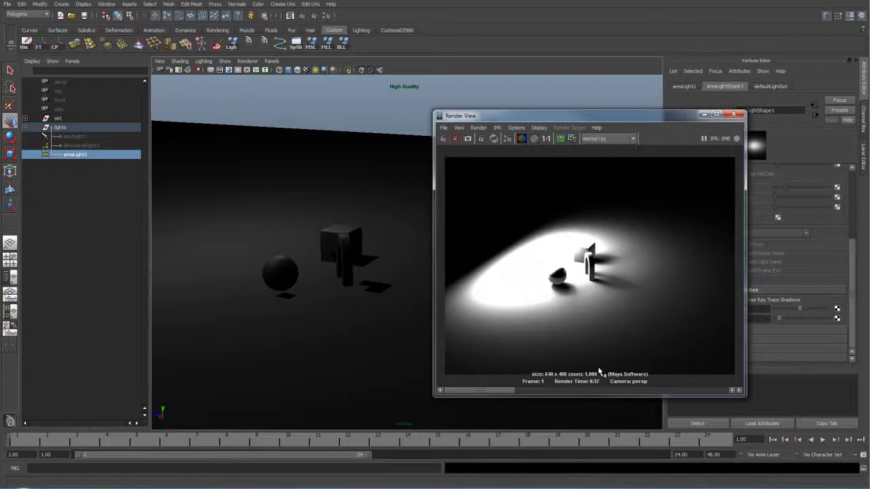
drag(616, 116, 644, 93)
alt+drag(424, 163, 408, 234)
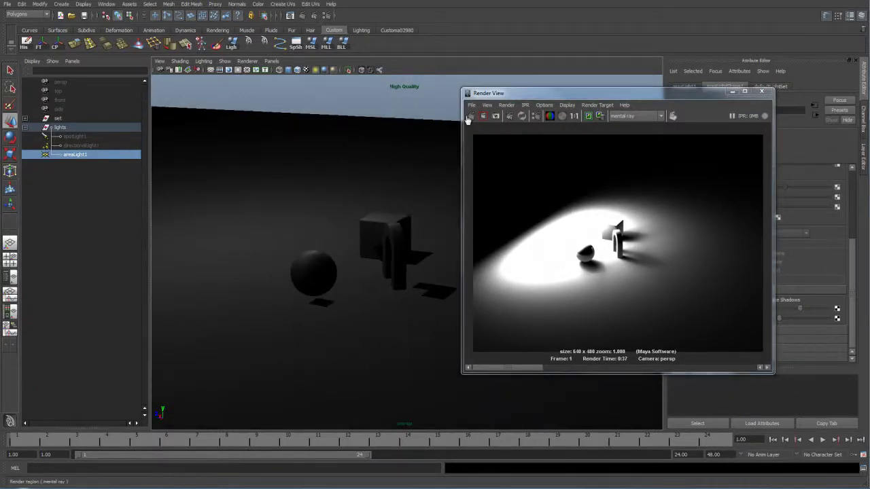
click(469, 117)
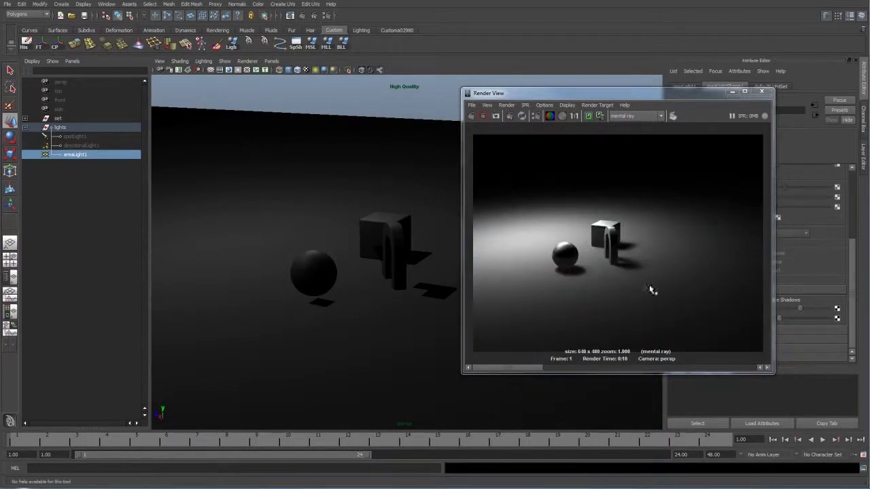
drag(674, 91, 591, 83)
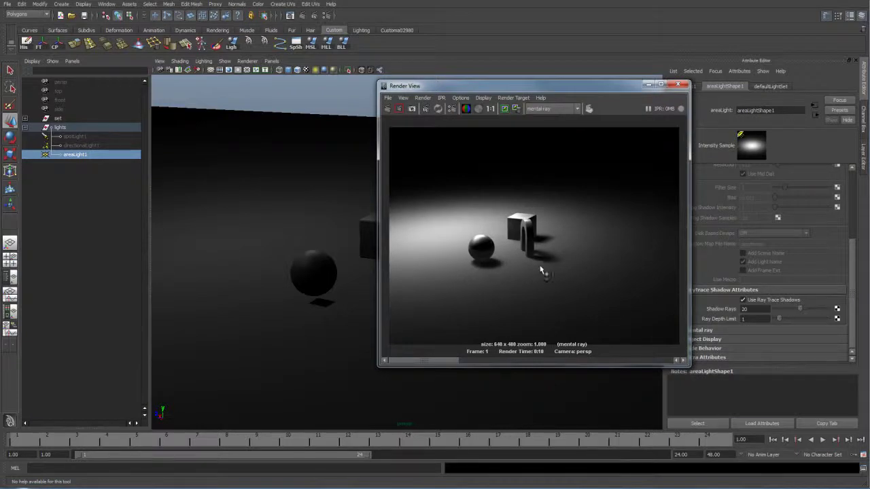
- Close Render View and orbit the viewport to look down on the area-lit objects
click(649, 84)
alt+drag(417, 148, 470, 232)
scroll(771, 291, up, 5)
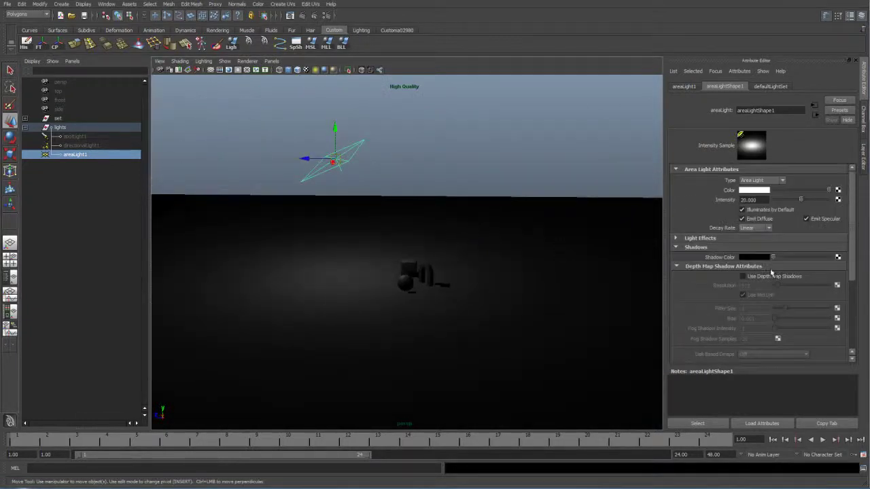
scroll(782, 280, down, 2)
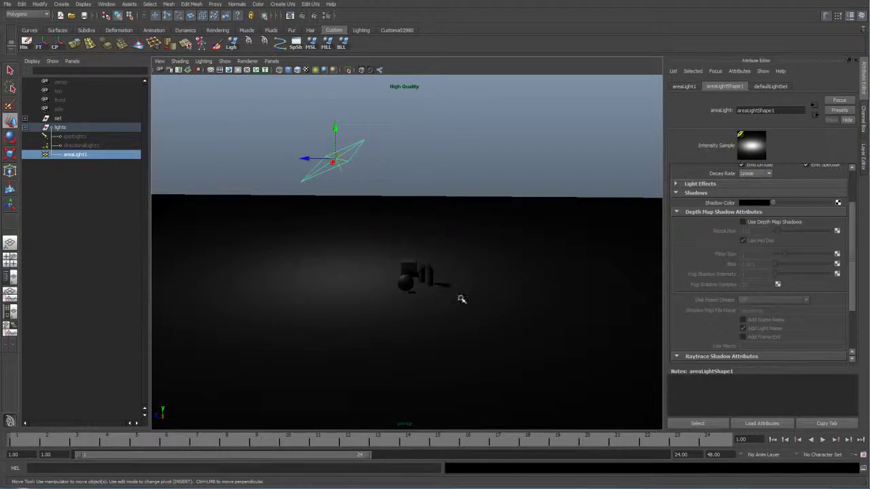
scroll(746, 268, down, 3)
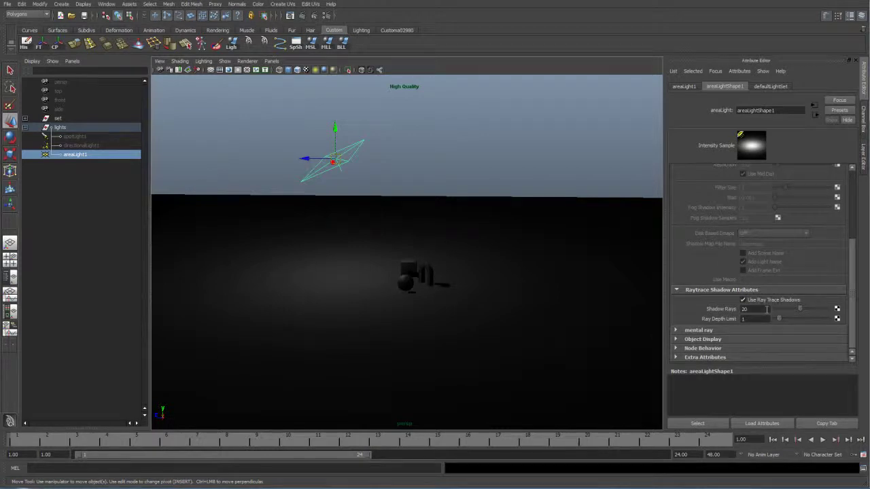
alt+drag(487, 266, 469, 225)
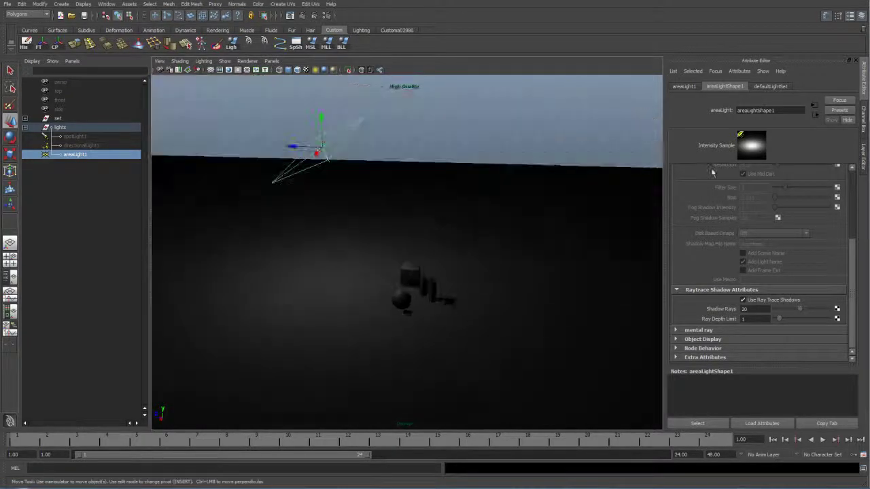